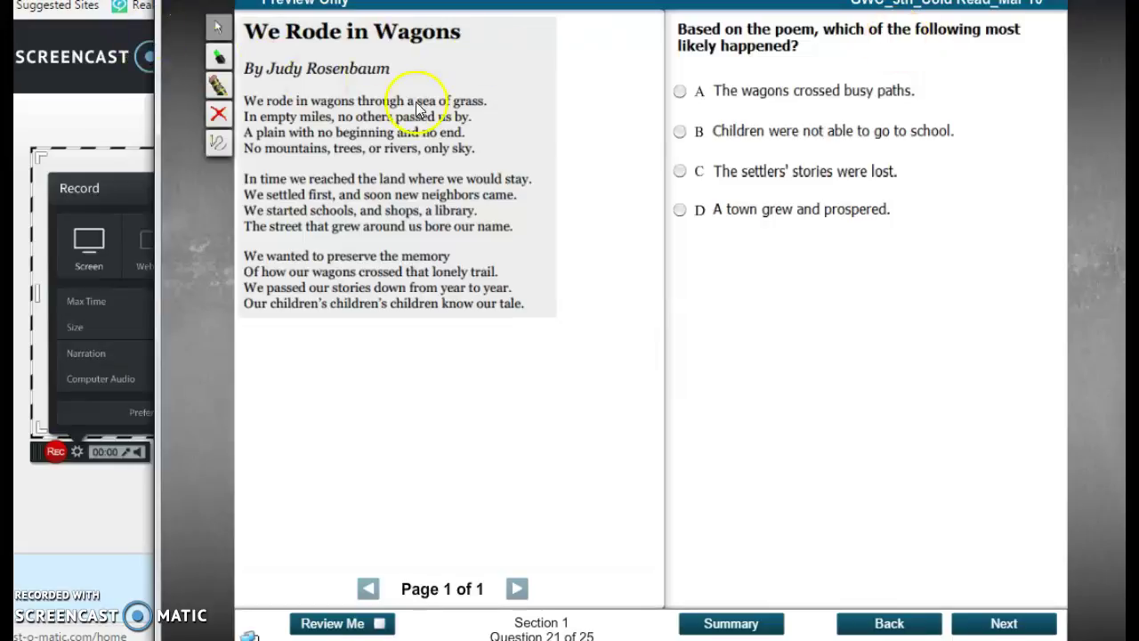
Step: Highlight 'poem', 'most' and 'likely happened' in question 21's stem in green
left_click(218, 56)
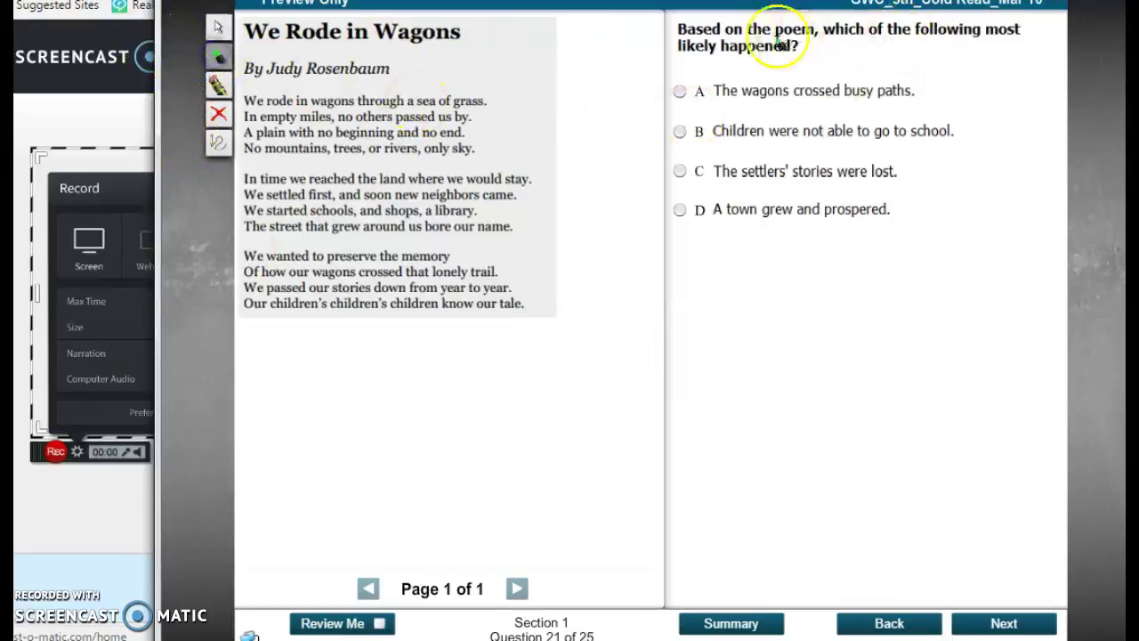
left_click_drag(773, 29, 808, 35)
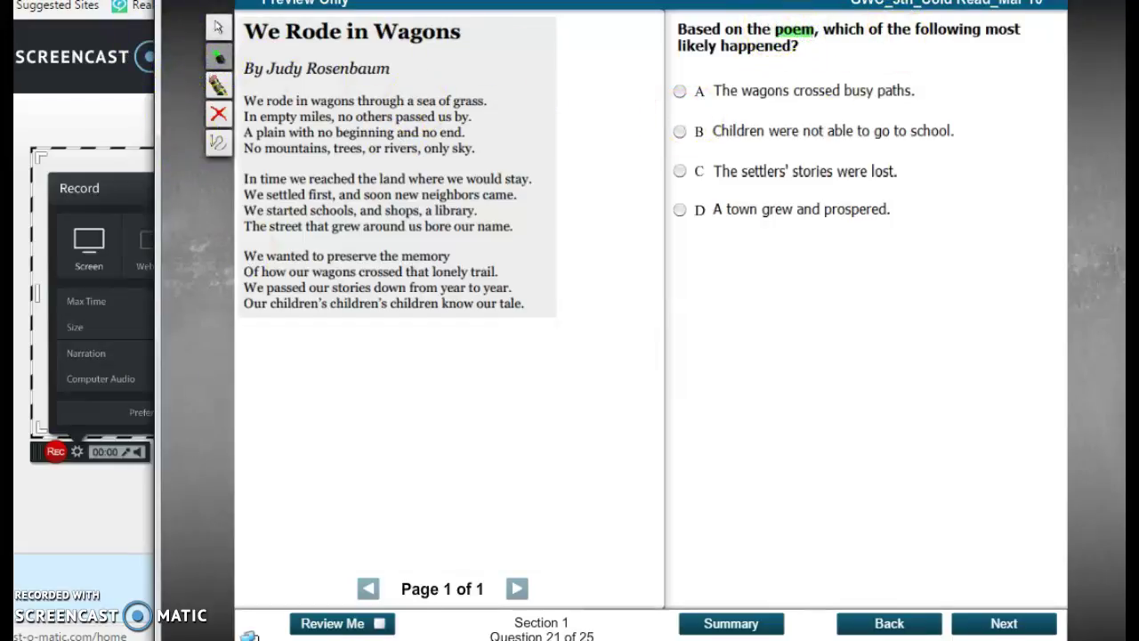
left_click(989, 28)
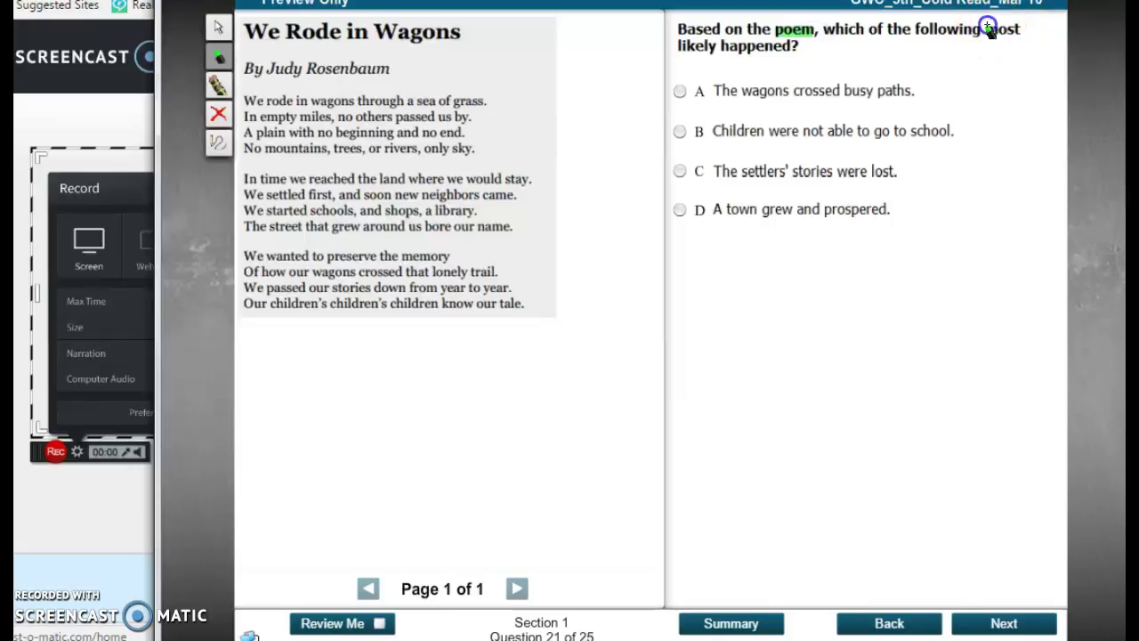
left_click(680, 40)
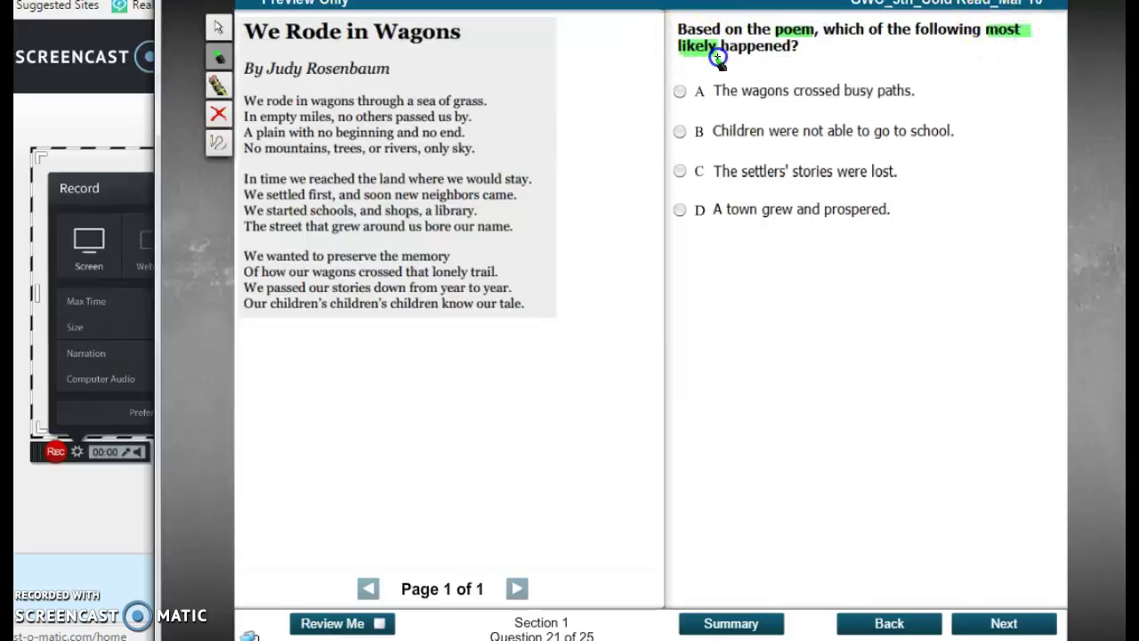
left_click_drag(717, 57, 786, 55)
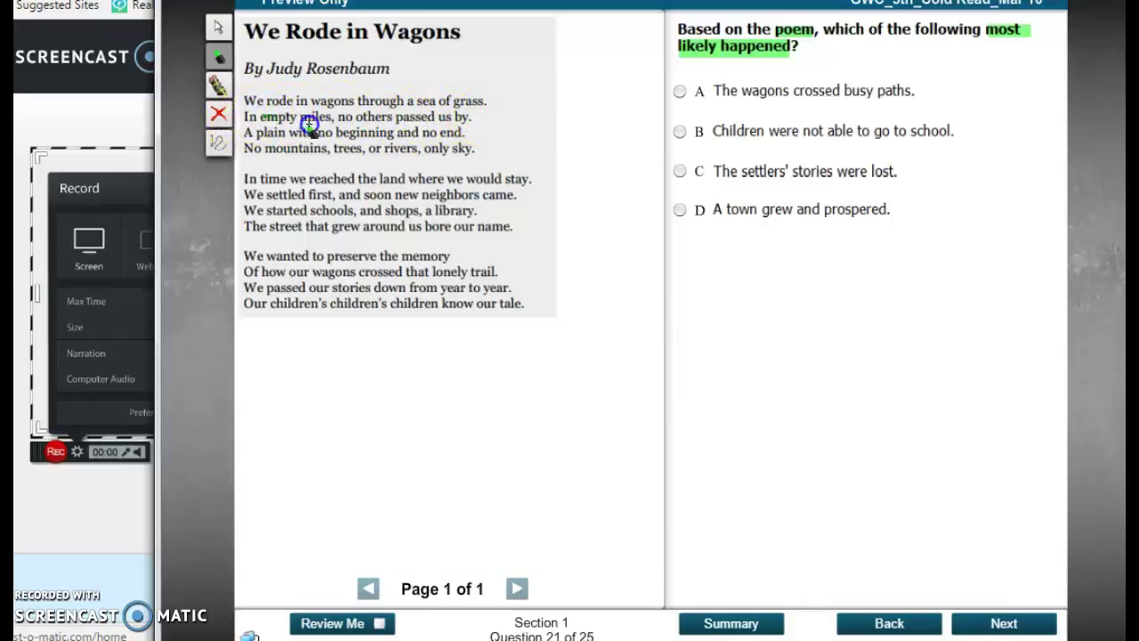
Step: Highlight 'empty miles, no others passed us by', strike out 'busy' and eliminate answer A
left_click_drag(309, 125, 473, 121)
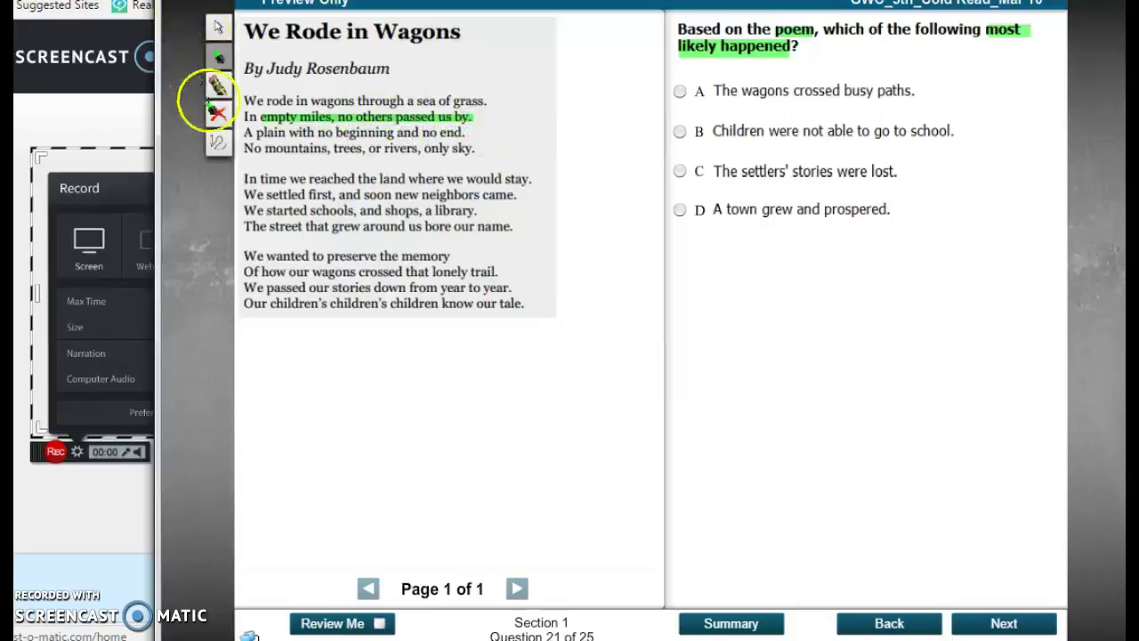
left_click(218, 143)
left_click_drag(845, 90, 868, 89)
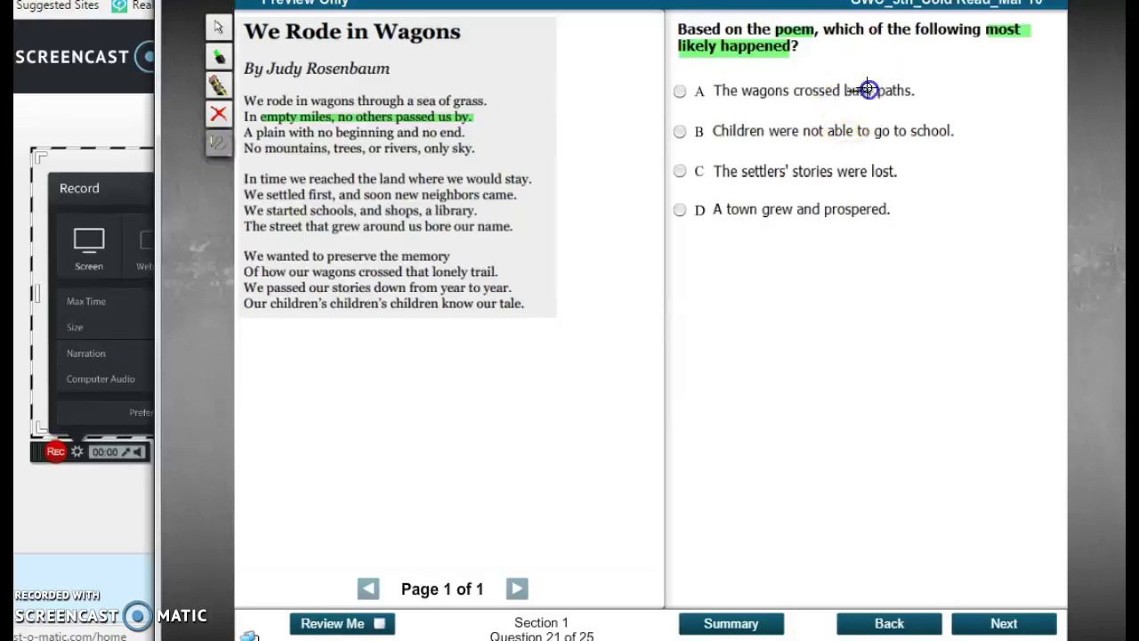
left_click(218, 114)
left_click(678, 90)
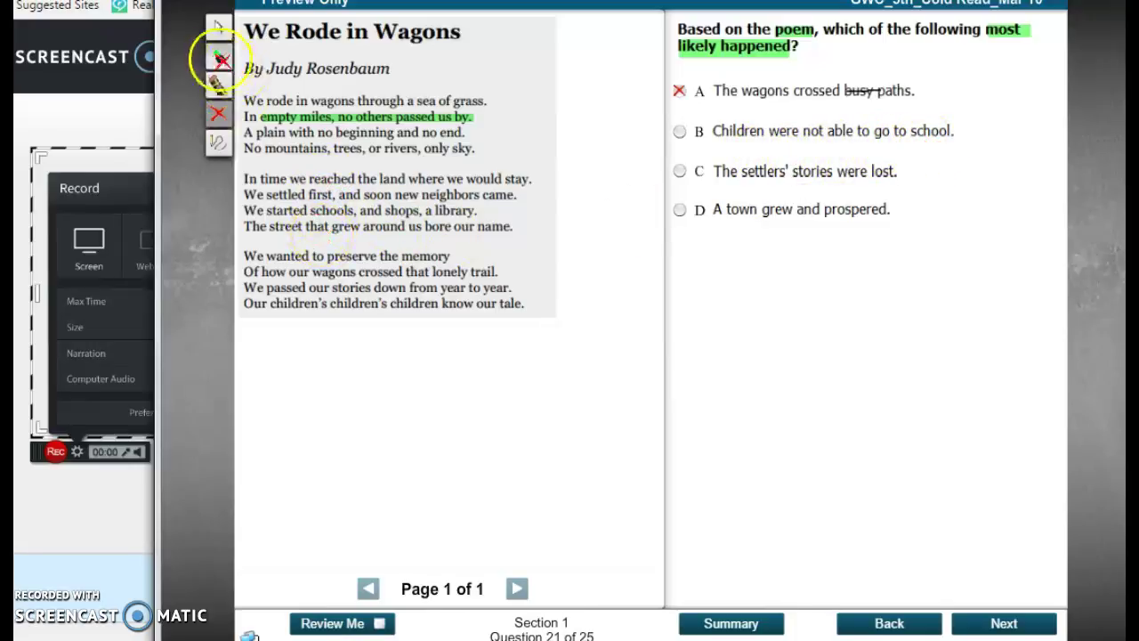
Step: Highlight 'We started schools,' in the poem, strike out 'not' and eliminate answer B
left_click(220, 58)
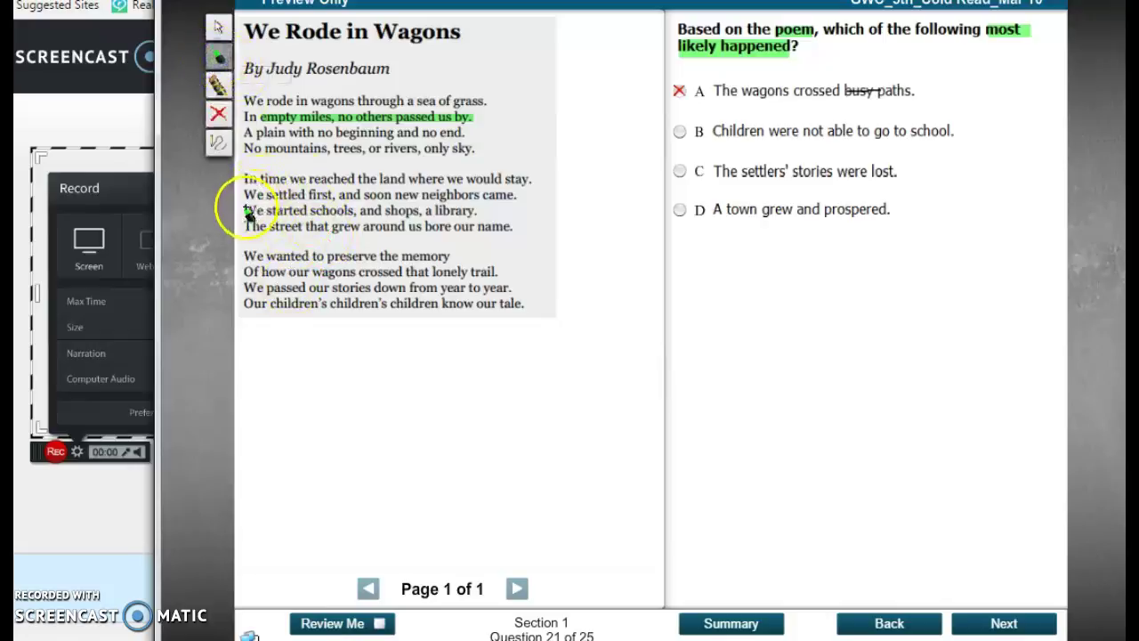
left_click_drag(246, 213, 360, 217)
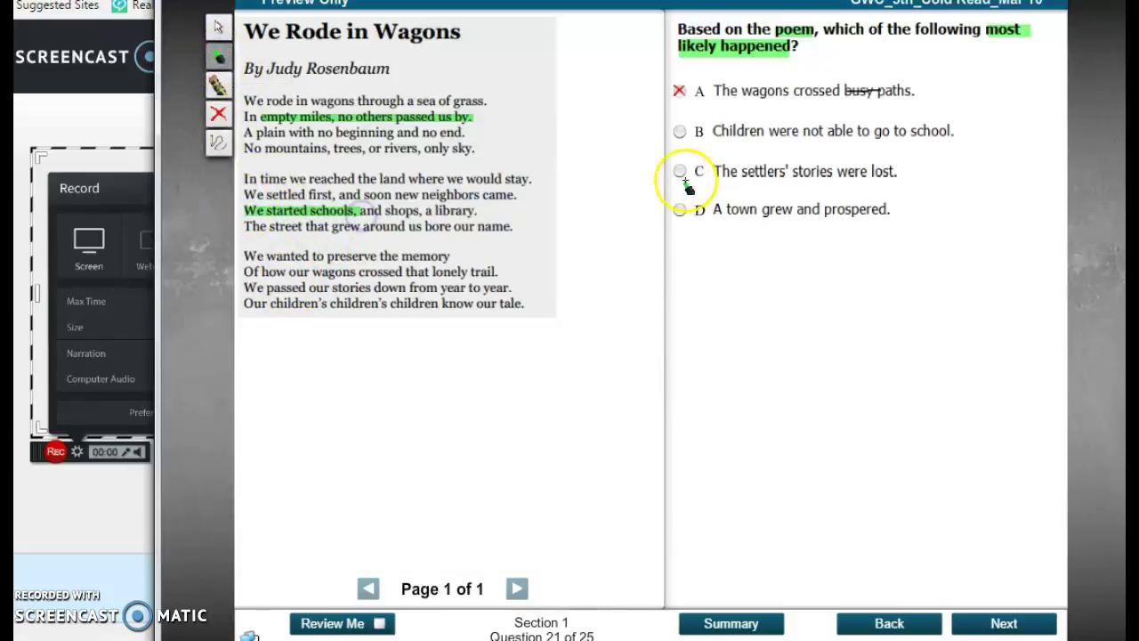
left_click(218, 144)
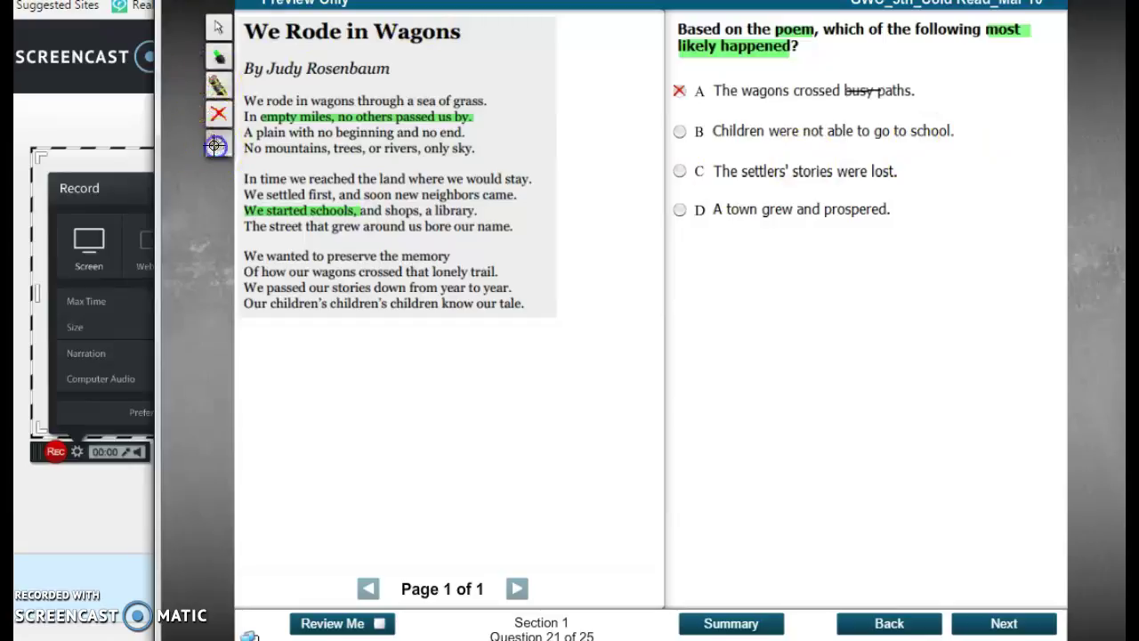
mouse_move(805, 131)
left_mouse_down()
mouse_move(818, 125)
mouse_move(807, 132)
left_mouse_up()
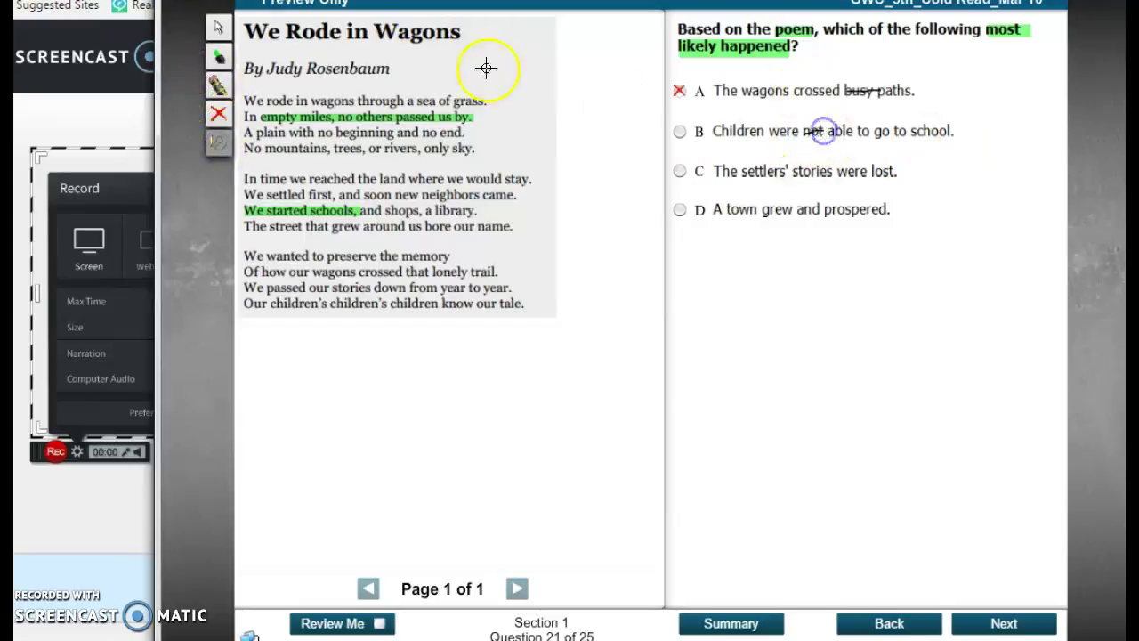
left_click(217, 115)
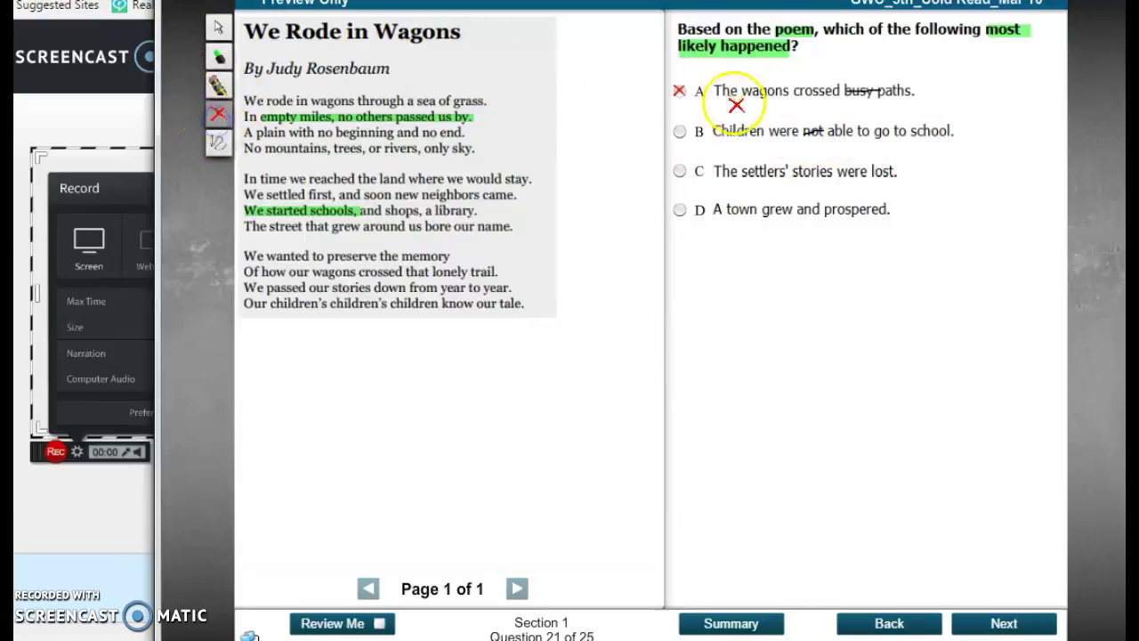
left_click(716, 133)
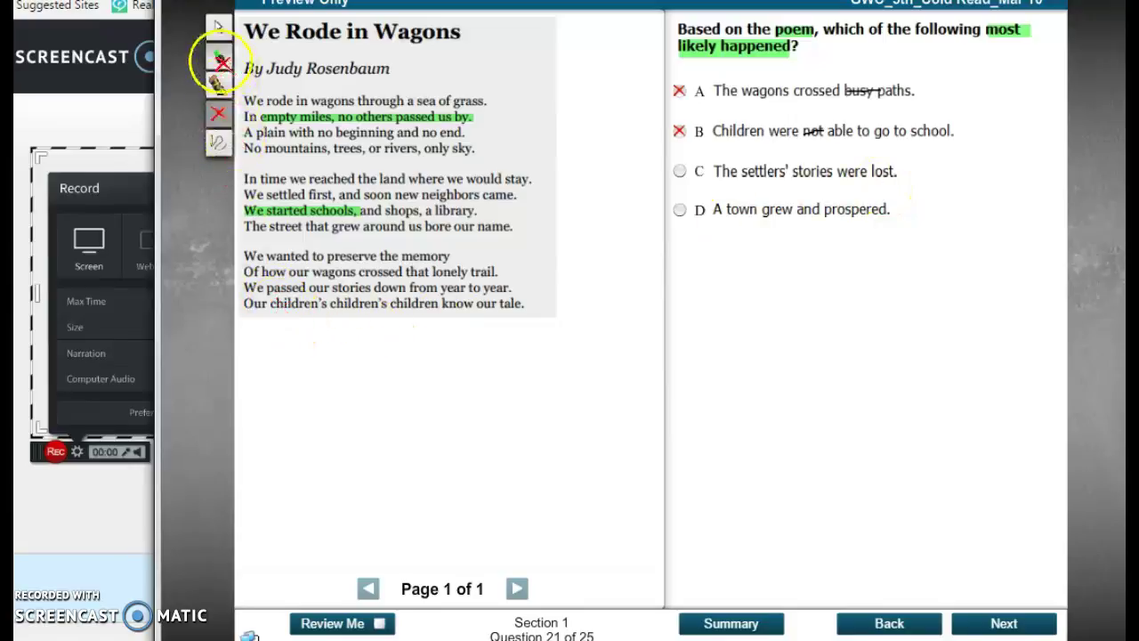
Step: Strike through 'lost.' in choice C and mark answer C as eliminated
left_click(218, 56)
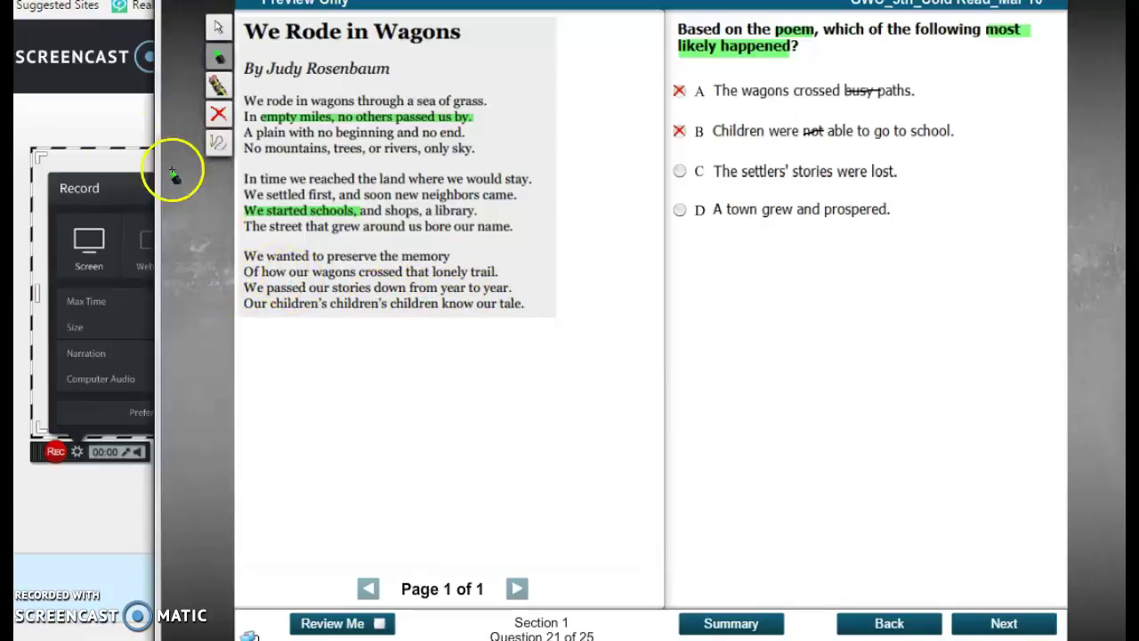
left_click(218, 143)
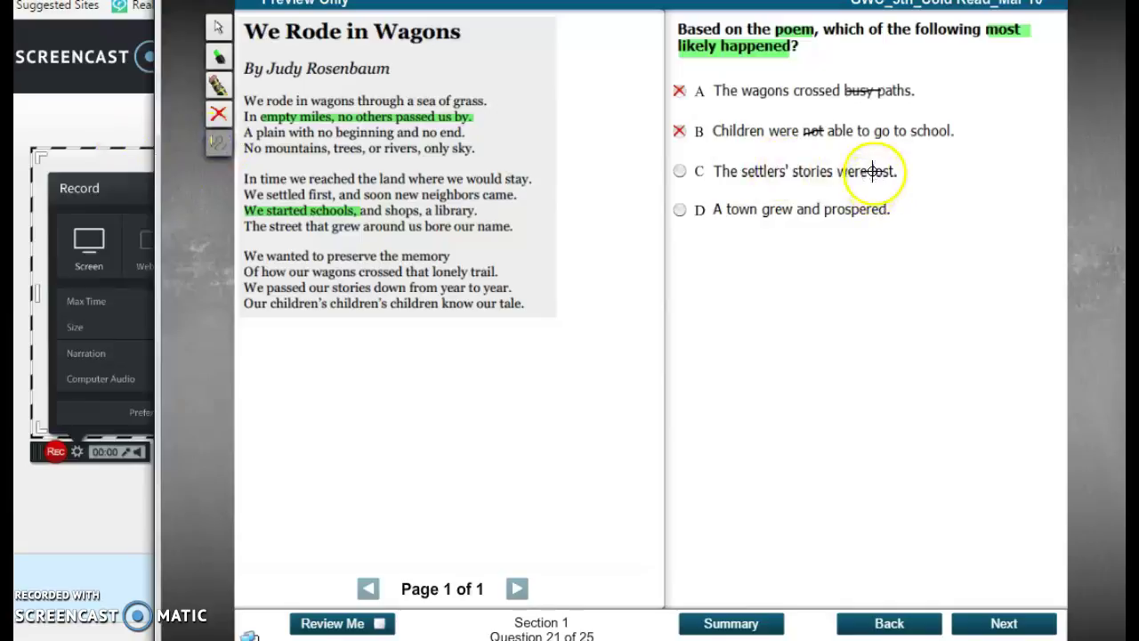
left_click_drag(874, 171, 906, 171)
left_click(218, 113)
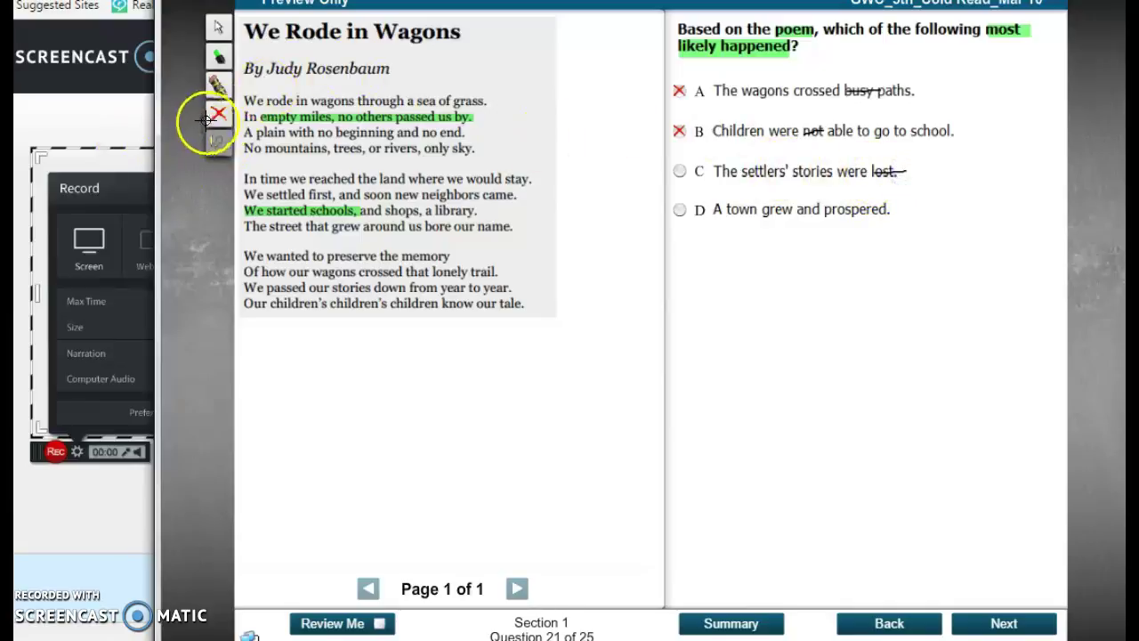
left_click(753, 166)
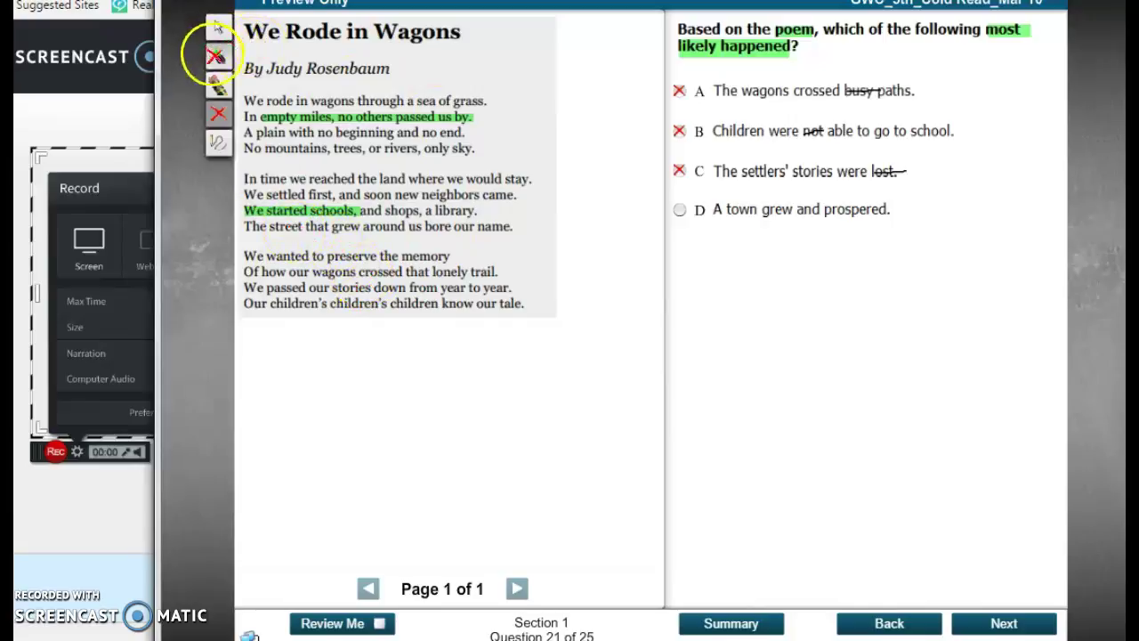
Step: Highlight 'new neighbors came', 'shops, a library' and 'street that grew around us bore our name' in the poem
left_click(217, 56)
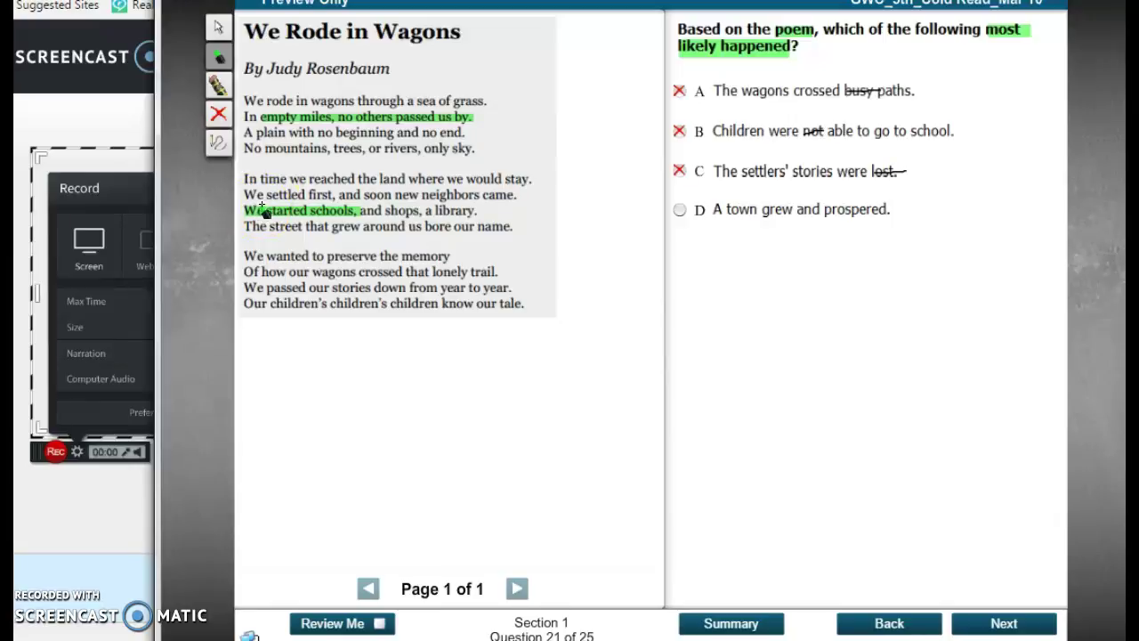
left_click(318, 210)
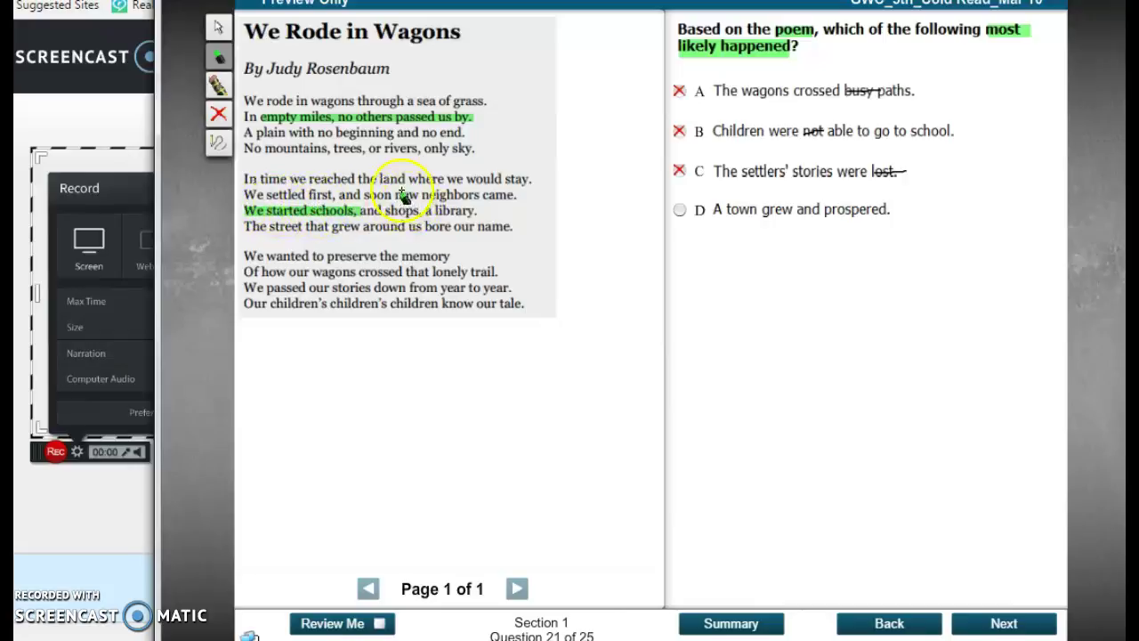
left_click_drag(451, 198, 516, 198)
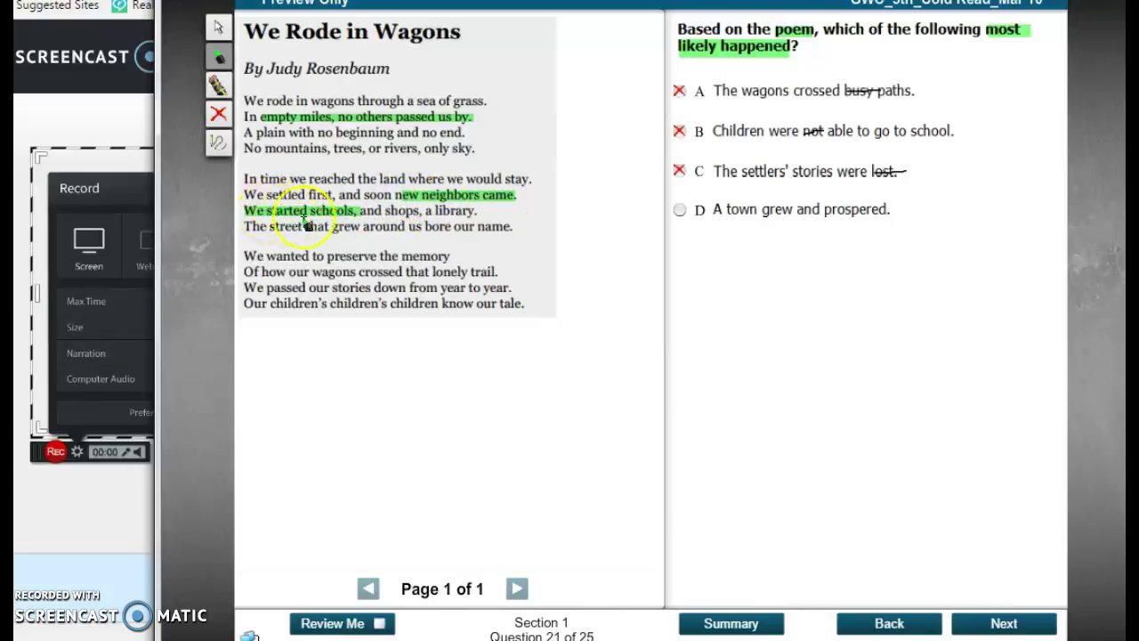
left_click(466, 214)
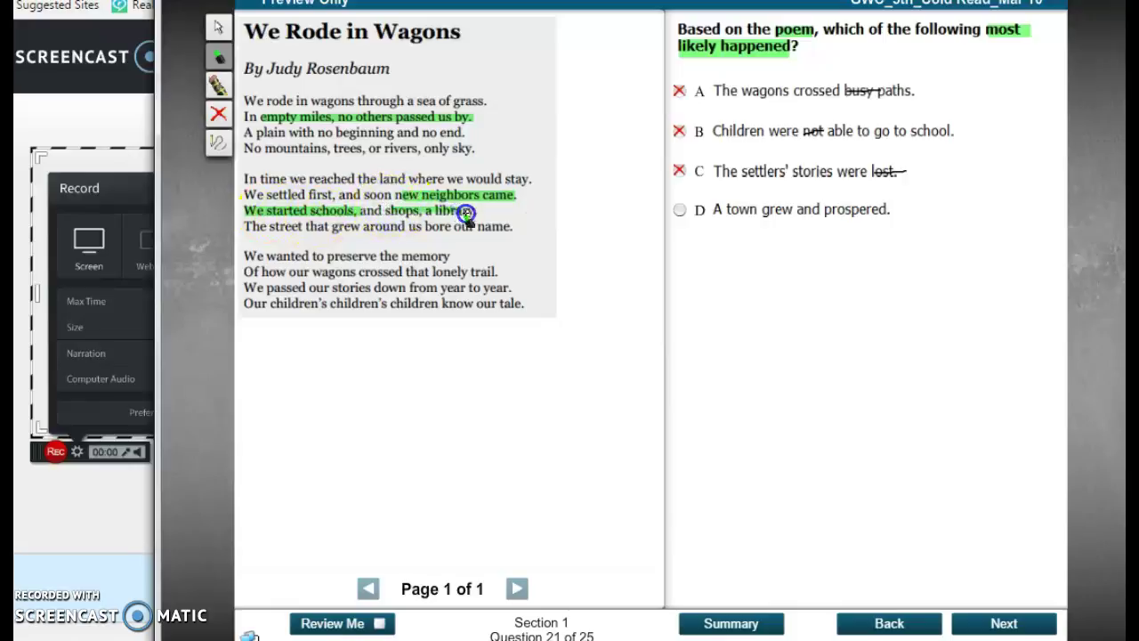
left_click_drag(479, 216, 479, 215)
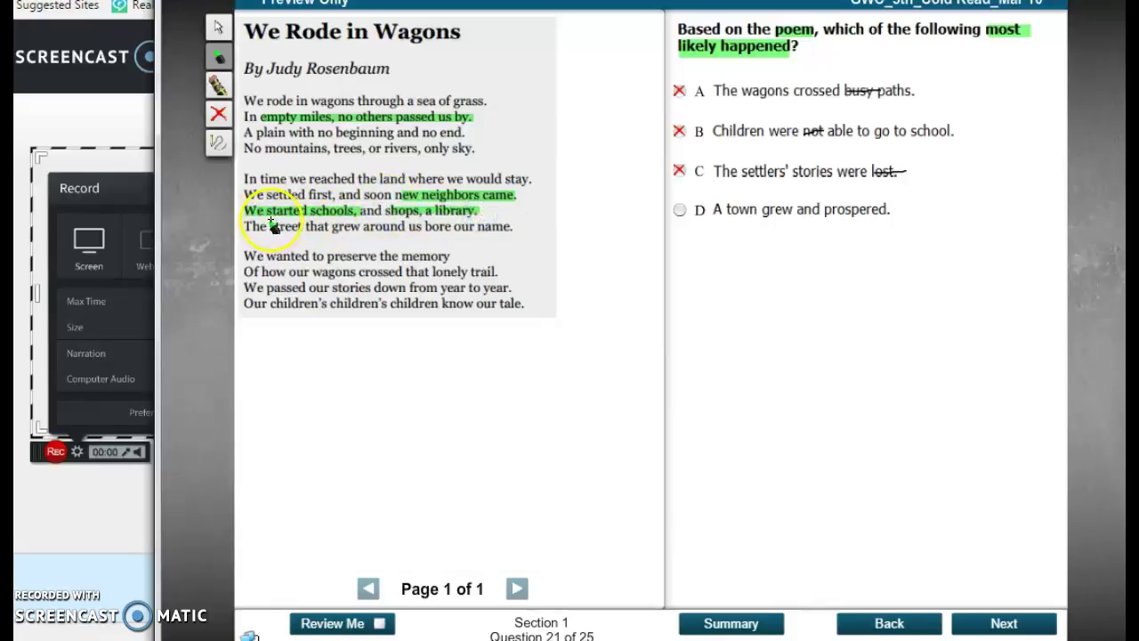
mouse_move(354, 230)
left_mouse_down()
mouse_move(507, 226)
mouse_move(520, 237)
left_mouse_up()
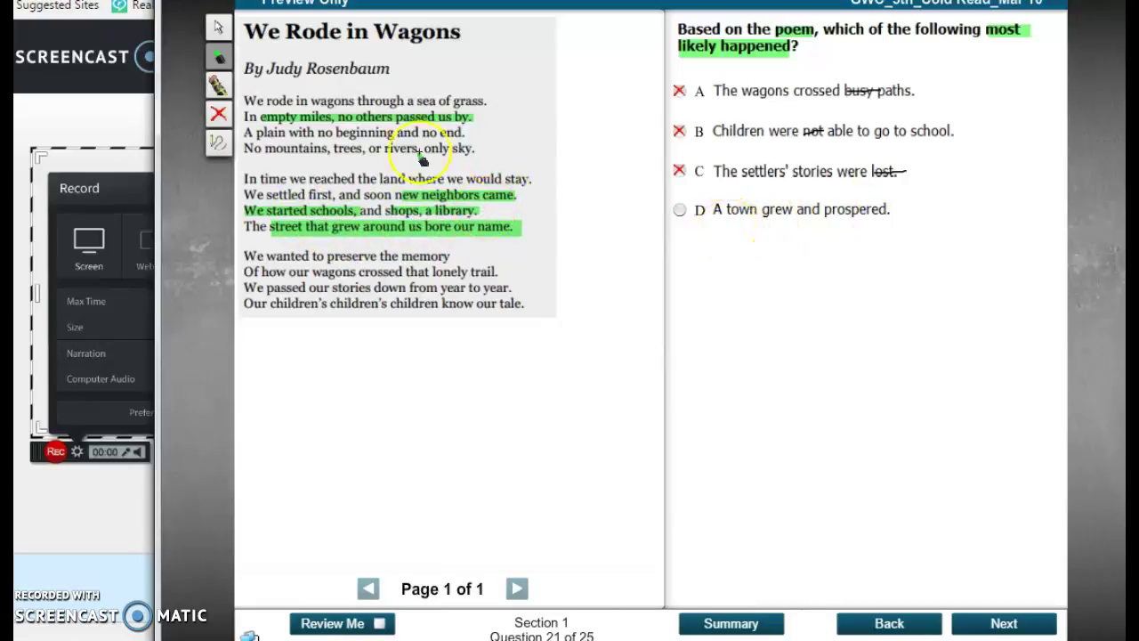
Step: Select answer D and bring up the SMART Notebook Corrections worksheet
left_click(218, 26)
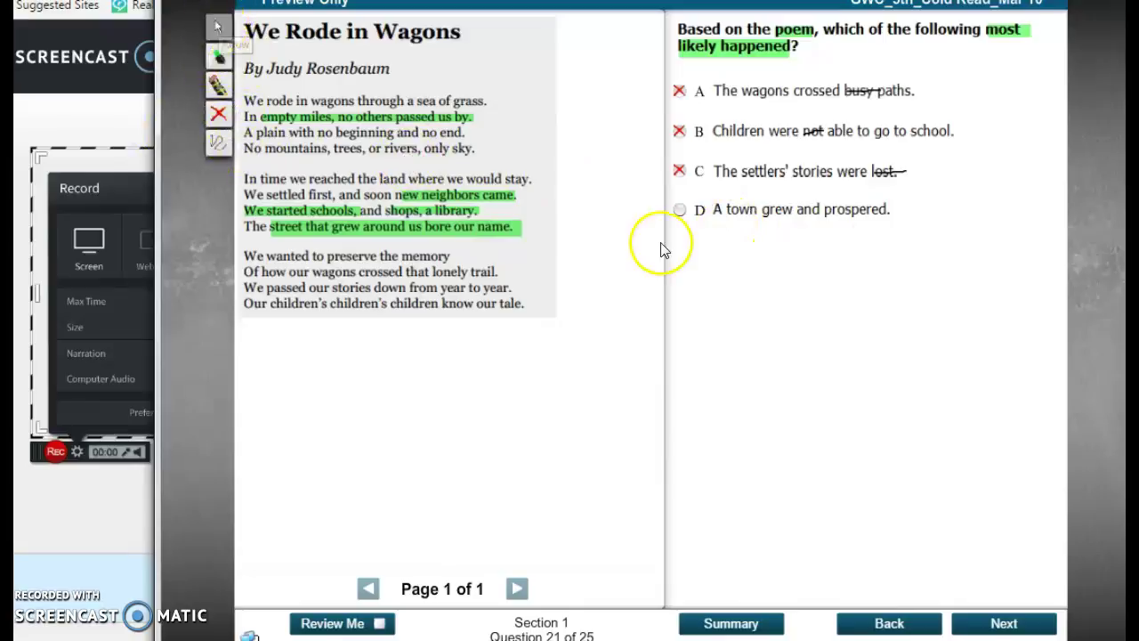
left_click(678, 210)
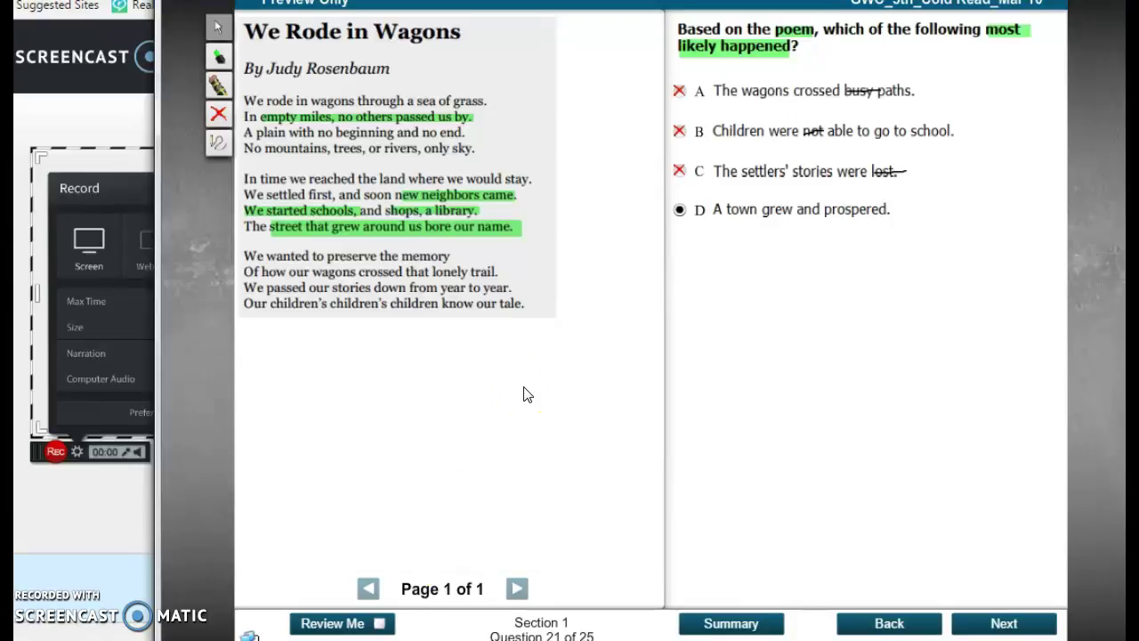
mouse_move(258, 634)
left_click(258, 542)
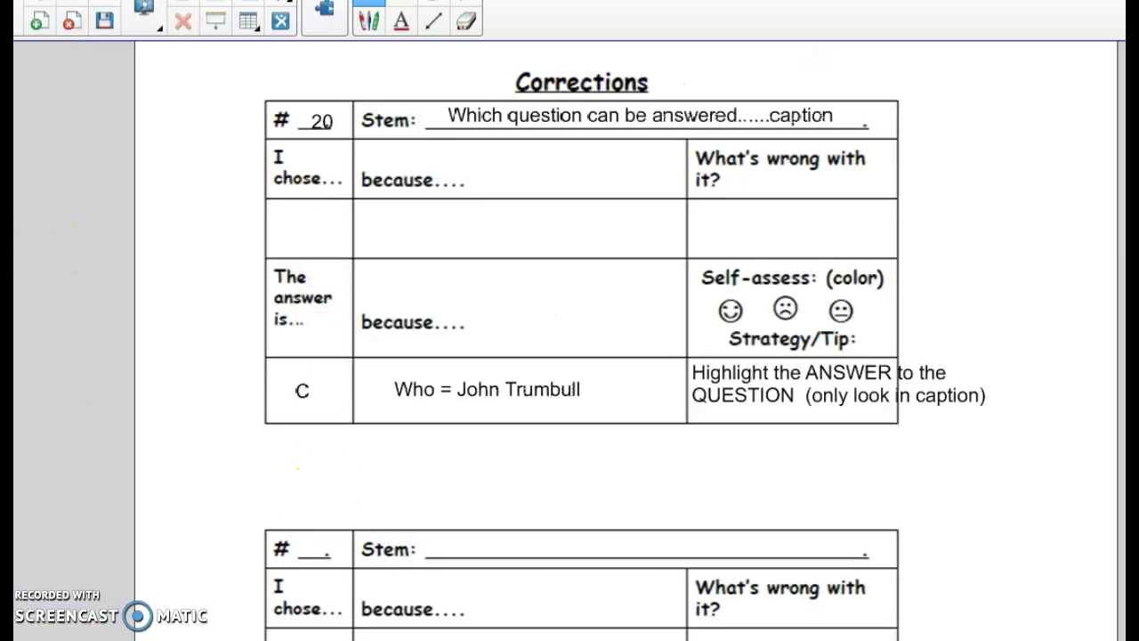
Step: Number the lower Corrections table 21, then page down to a fresh blank Corrections page
scroll(68, 386, "down", 5)
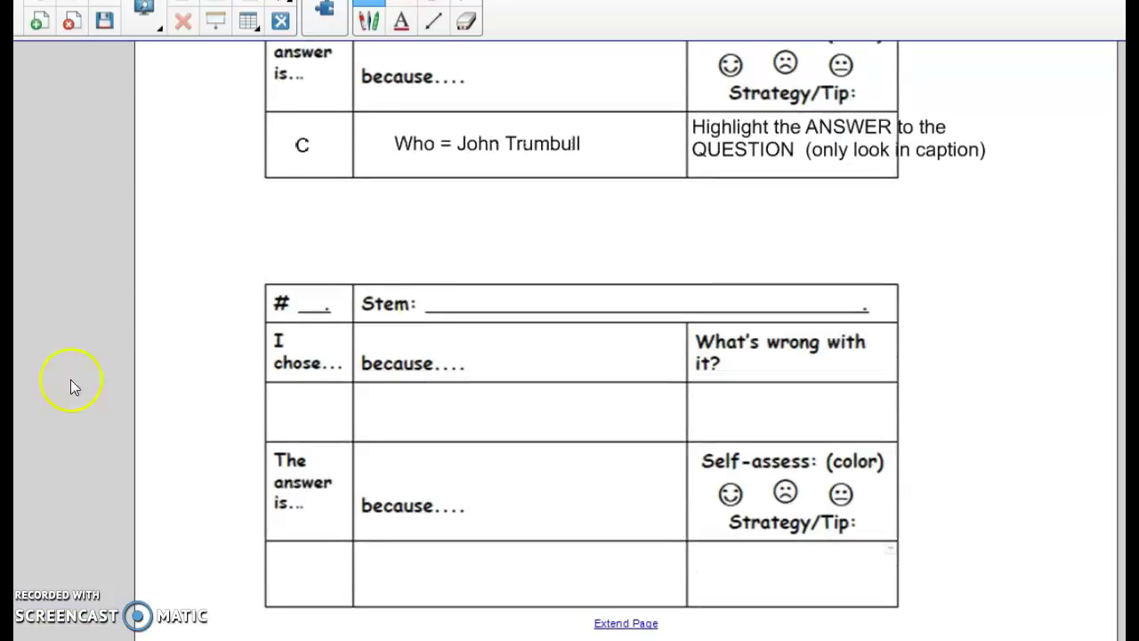
left_click(302, 293)
left_click(302, 293)
type("21")
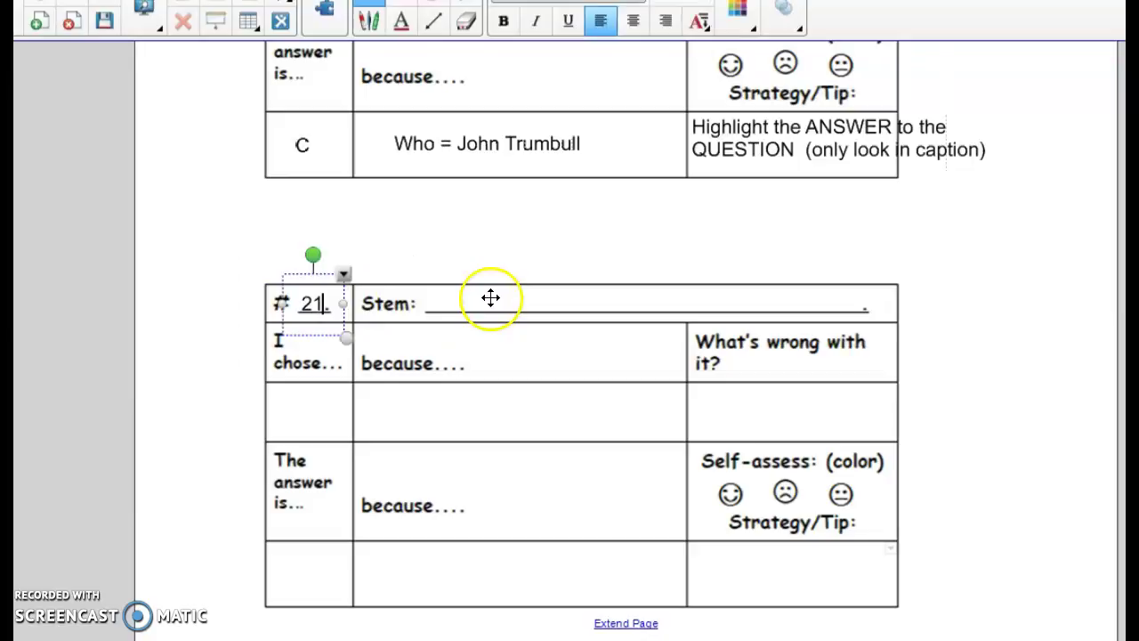
left_click(490, 299)
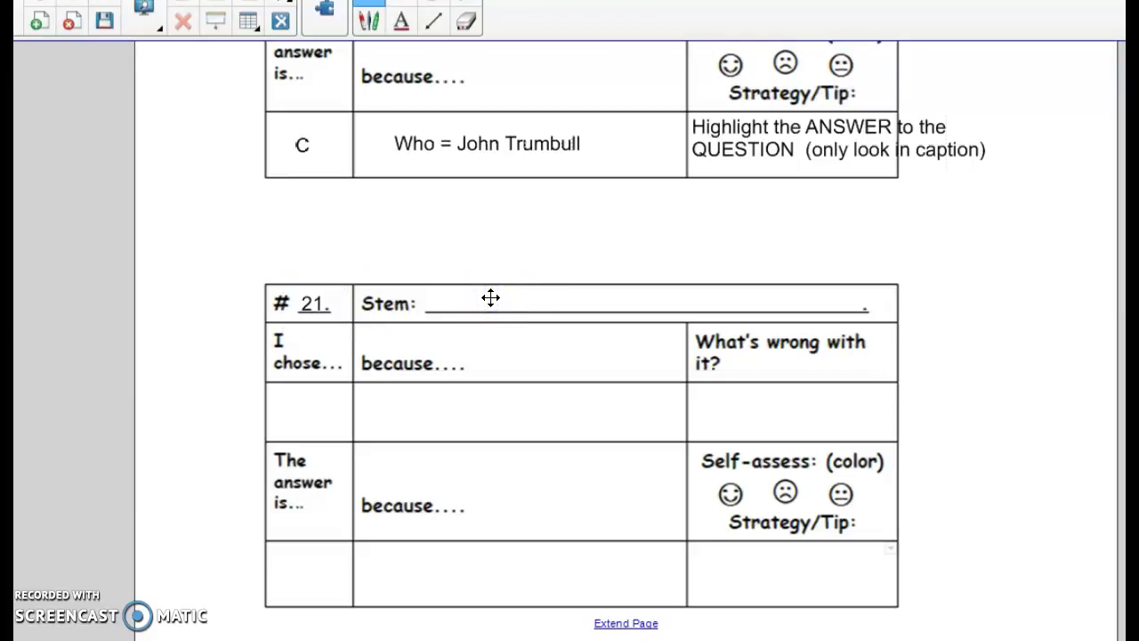
key("Page_Down")
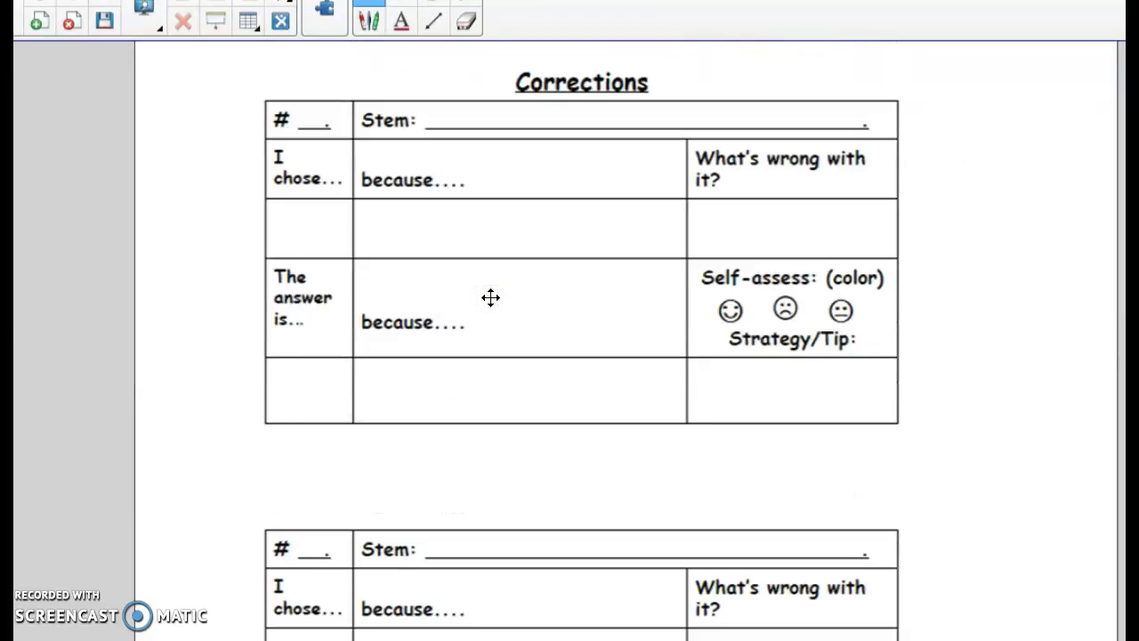
Step: Enter 21 in the first table's question-number blank and nudge it into place
left_click(308, 118)
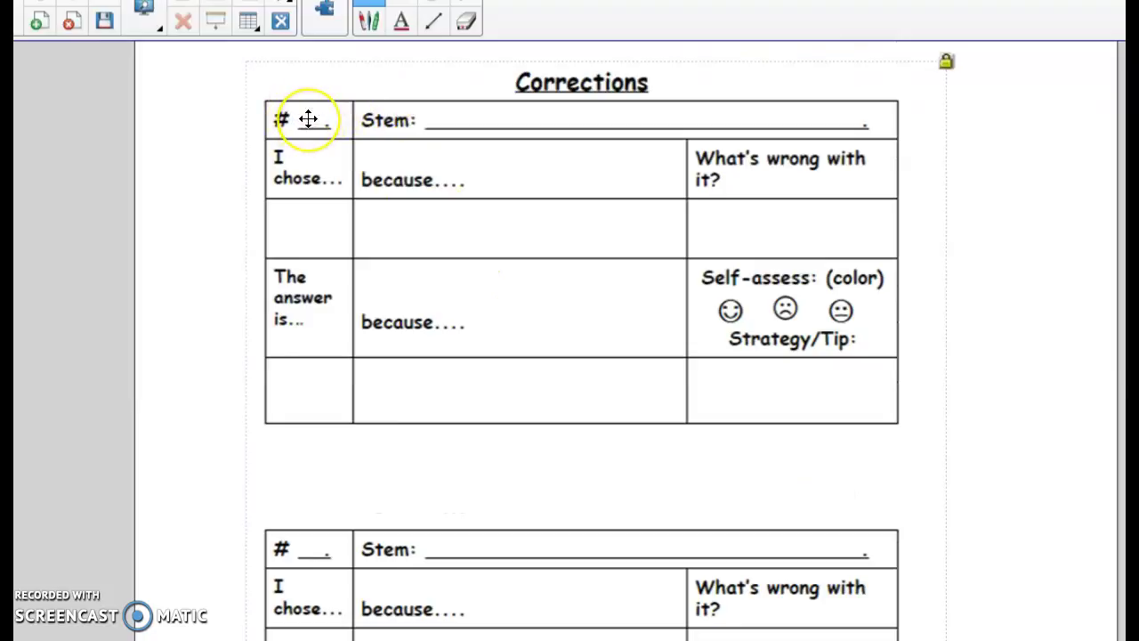
double_click(308, 118)
type("21")
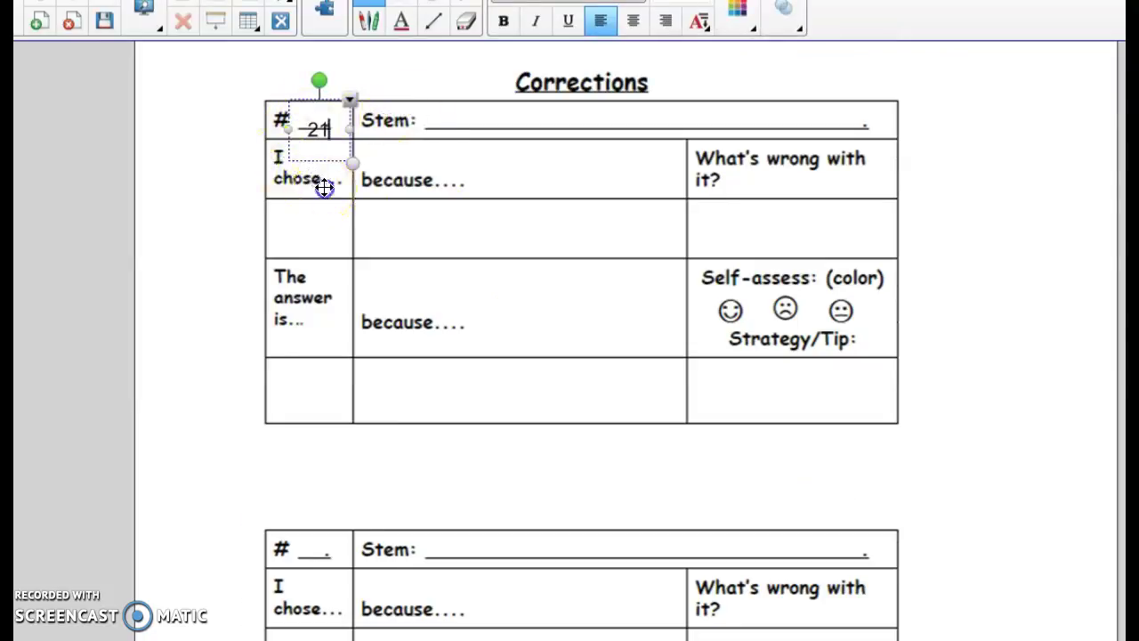
left_click(325, 184)
left_click_drag(312, 115, 310, 103)
Step: Write the stem 'Which most likely happened (infer)' on the Stem line
left_click(475, 111)
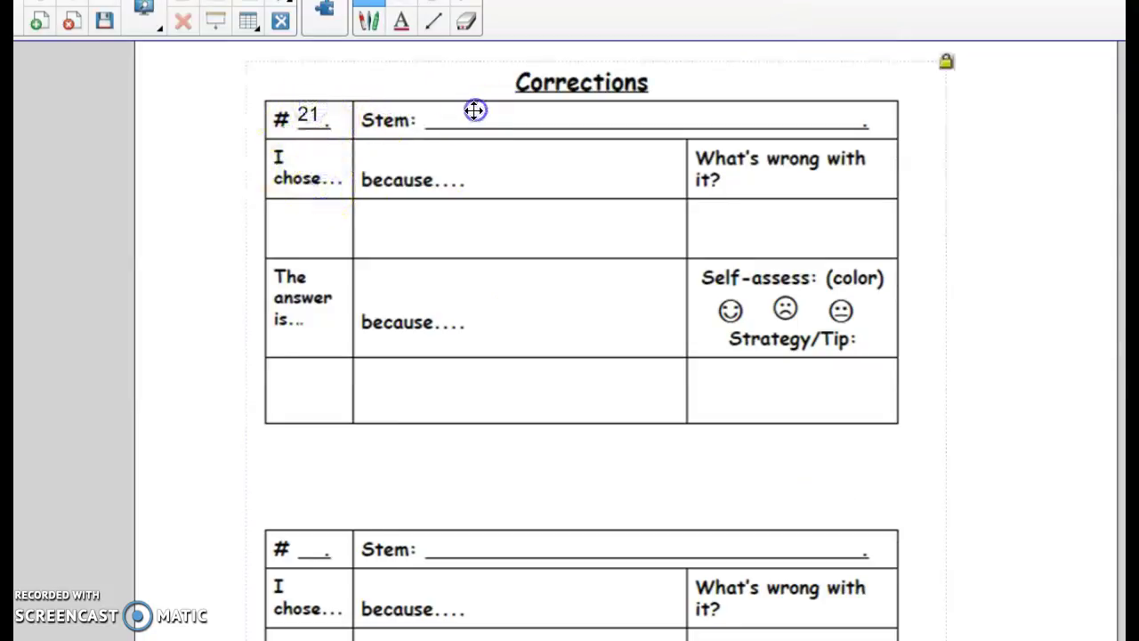
double_click(474, 110)
type("Which most ")
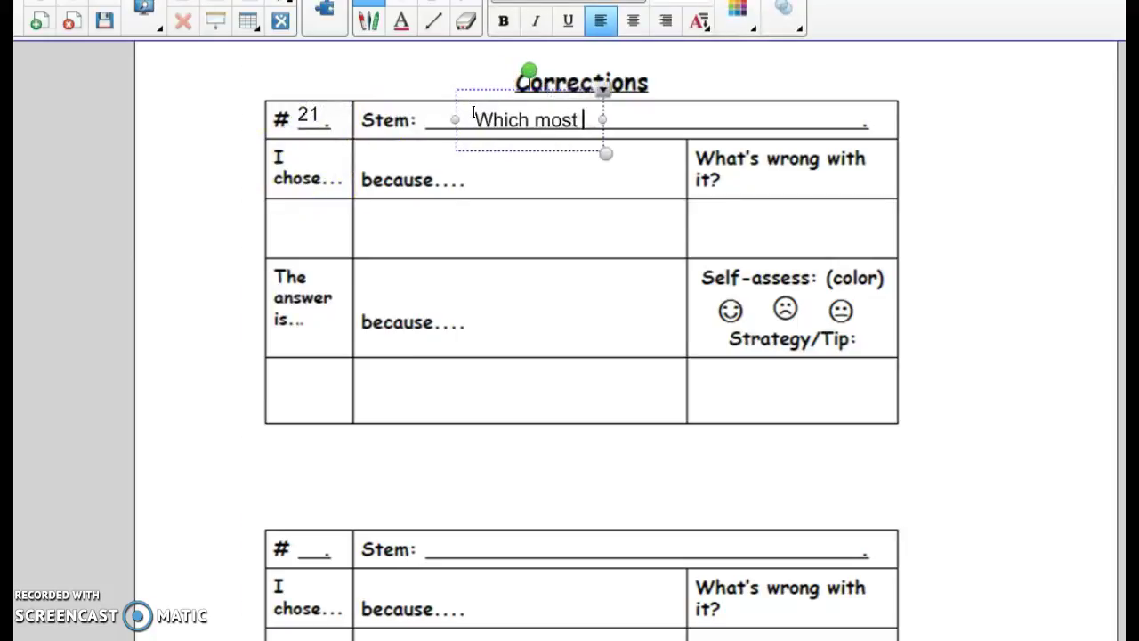
type("likely happe")
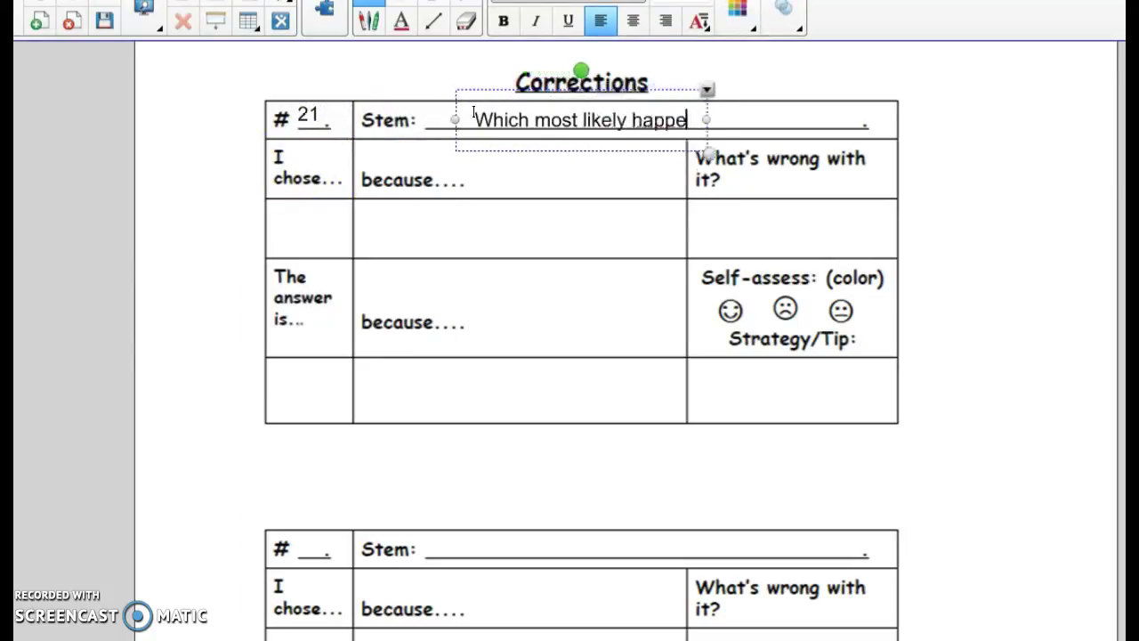
type("ned (infer")
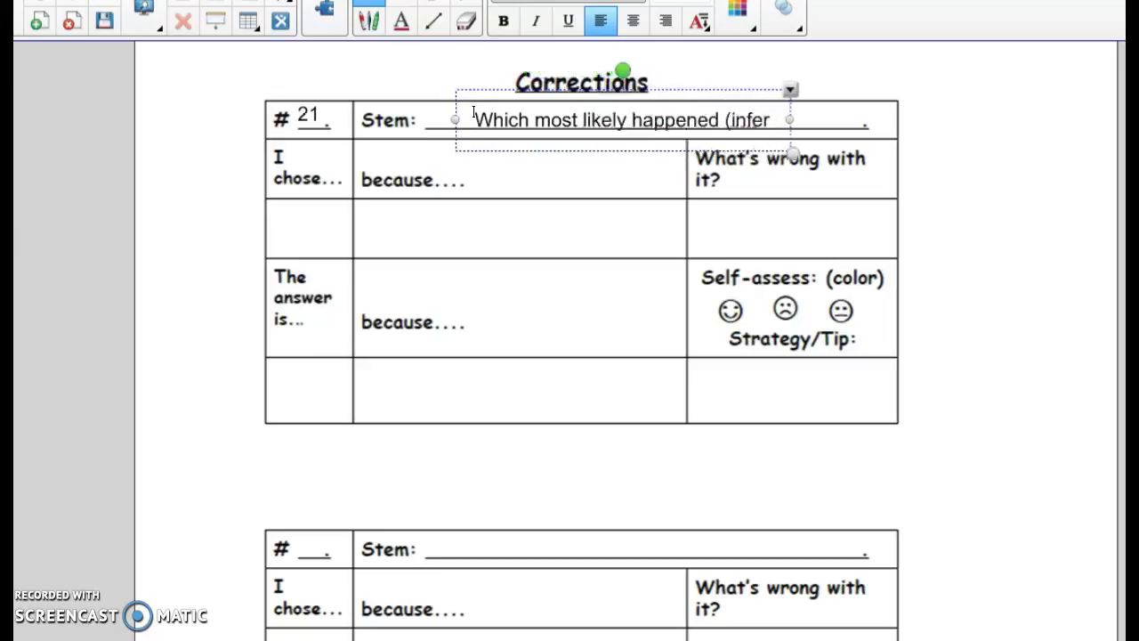
type(")")
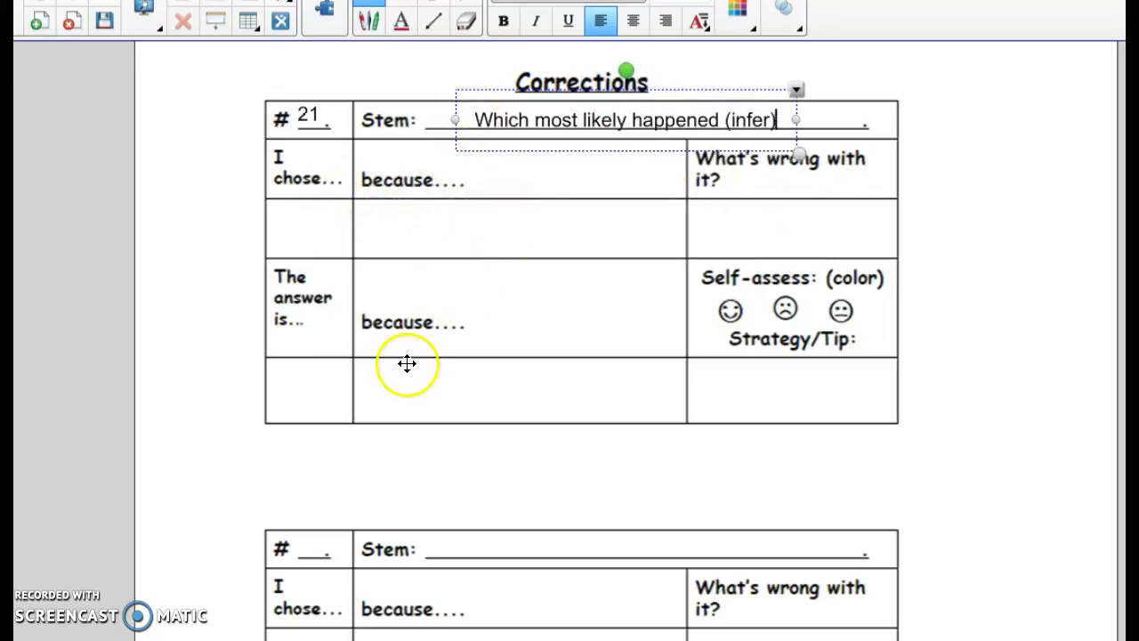
Step: Enter answer D and the reason 'a town grew & prospered = schools, shops and library' in the because cell
left_click(295, 375)
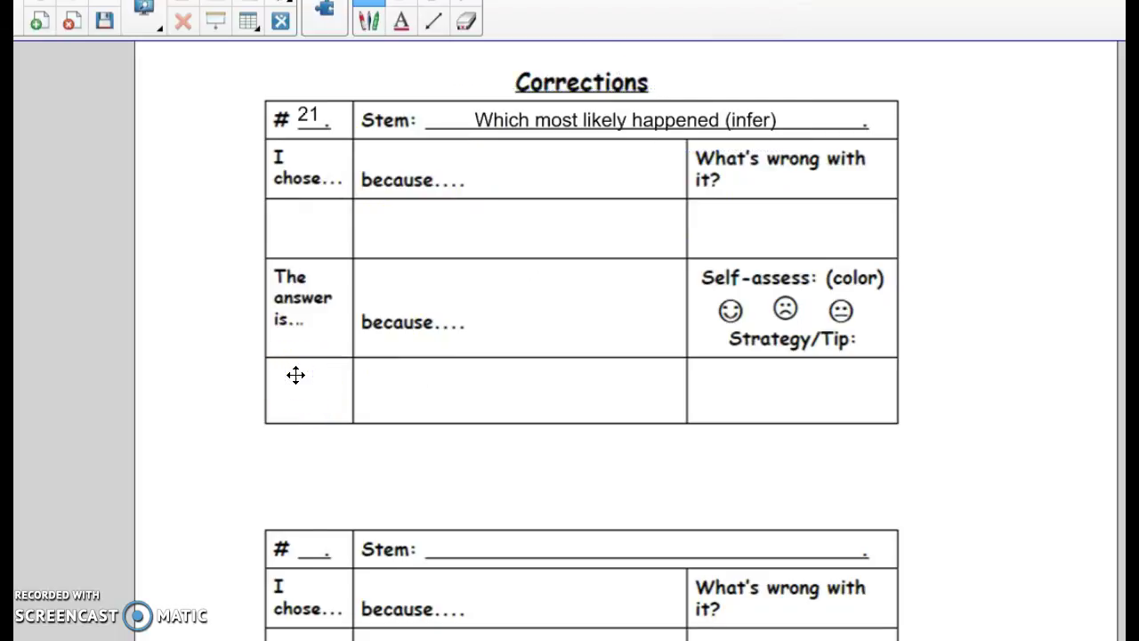
type("D")
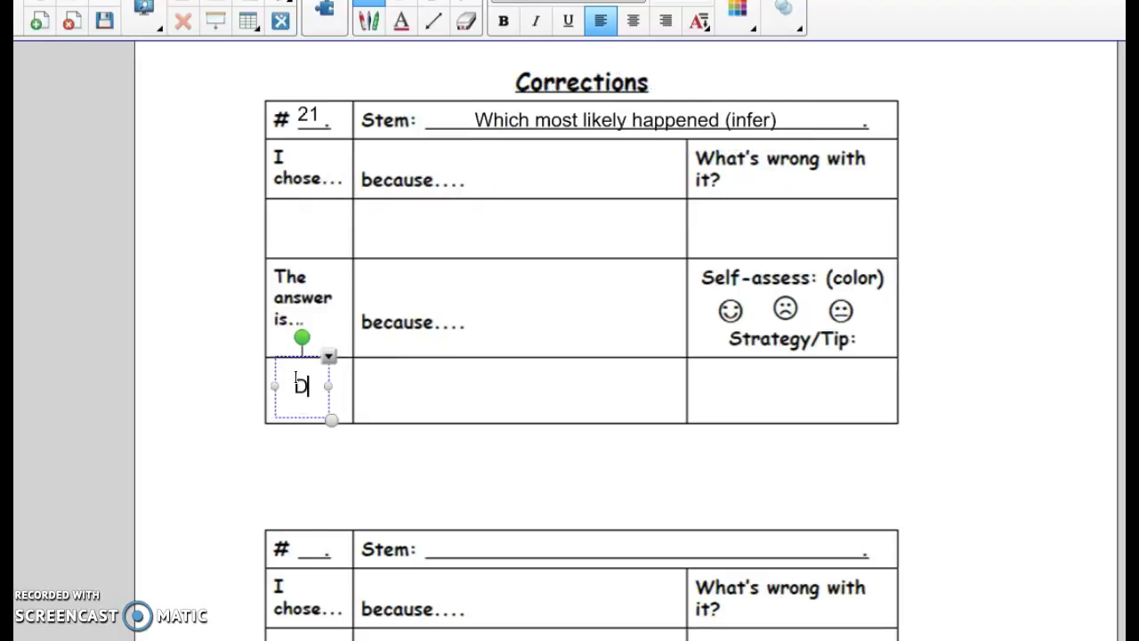
left_click(389, 381)
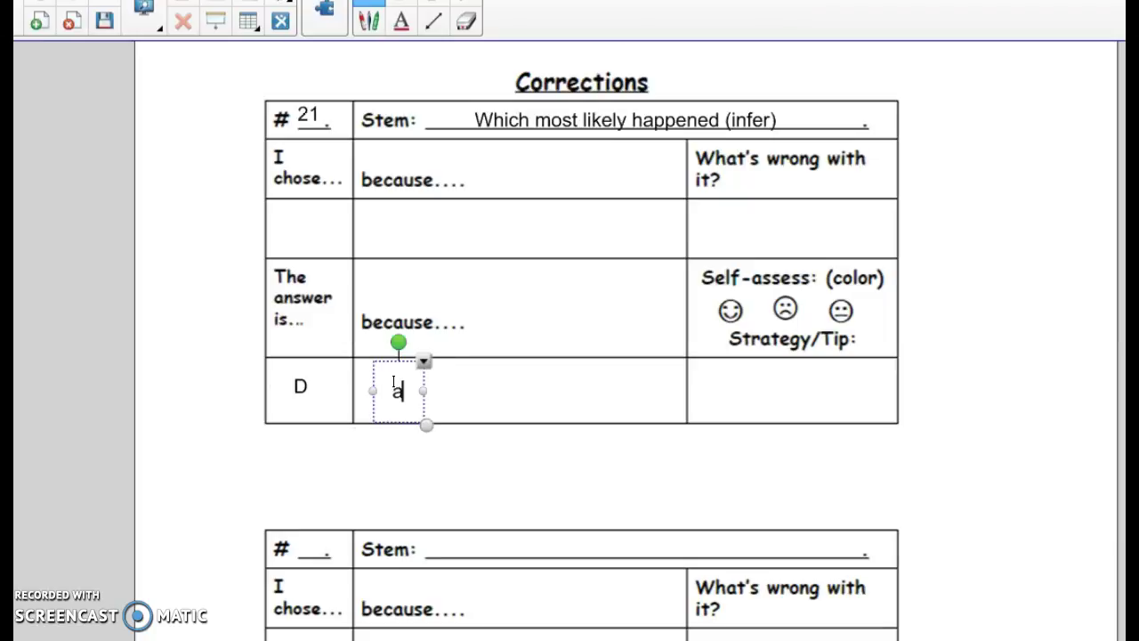
type("a town grew ")
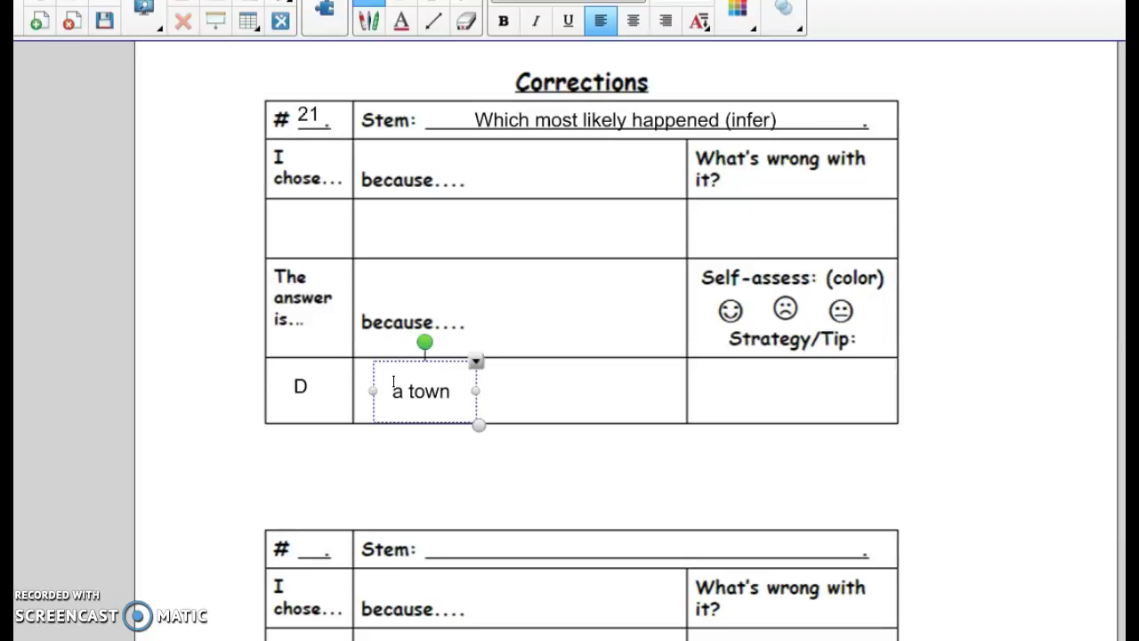
type("& prospered")
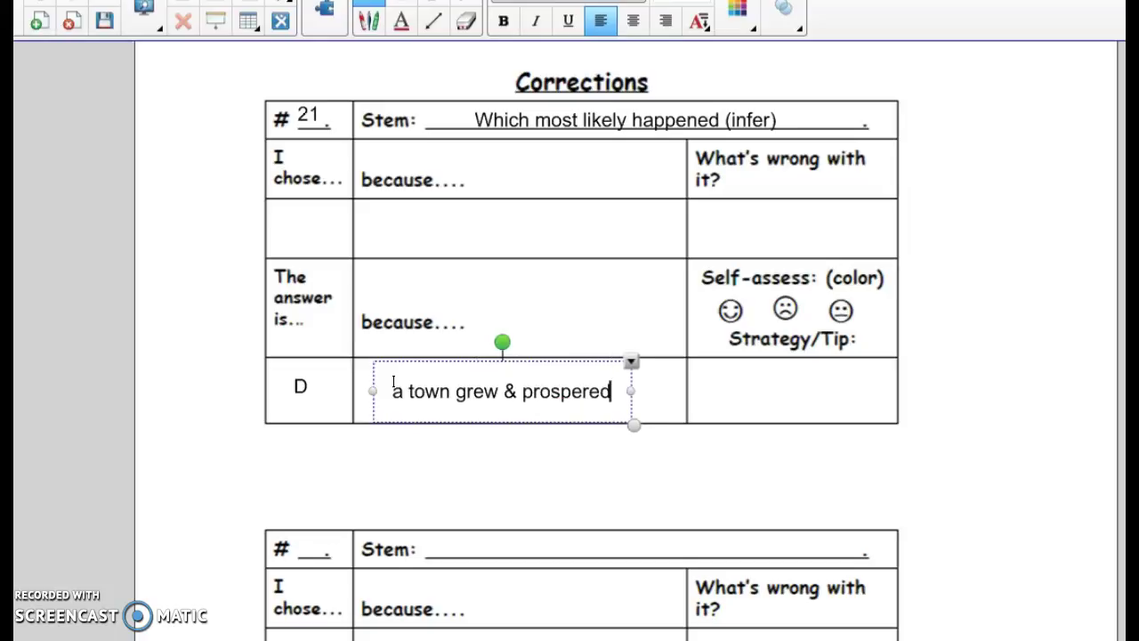
type(" = ")
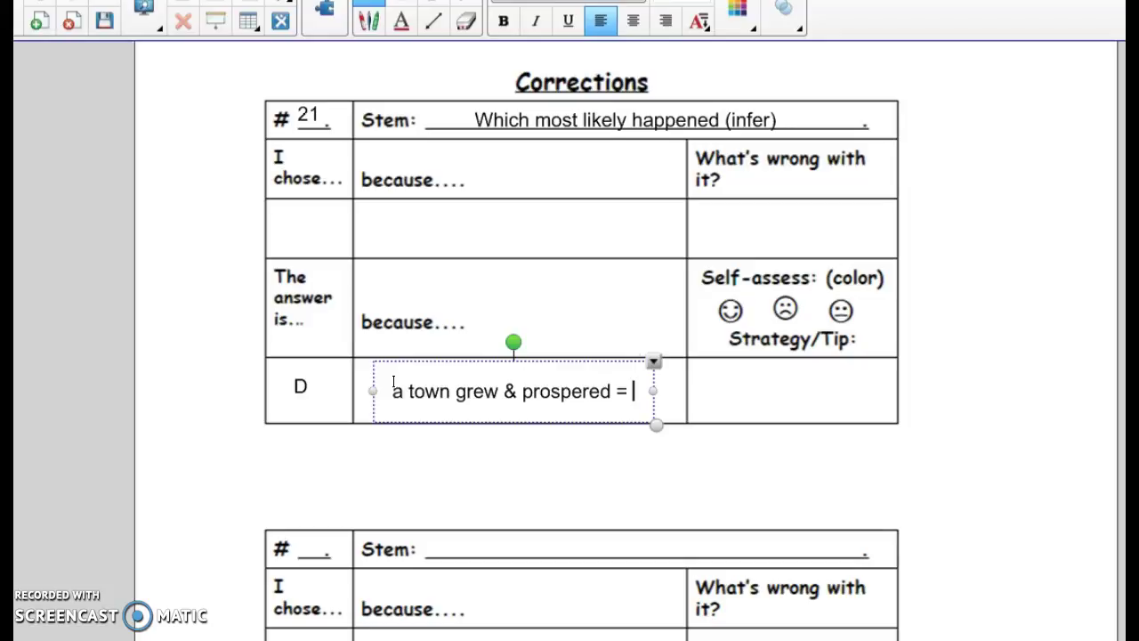
type("schools, shops and library")
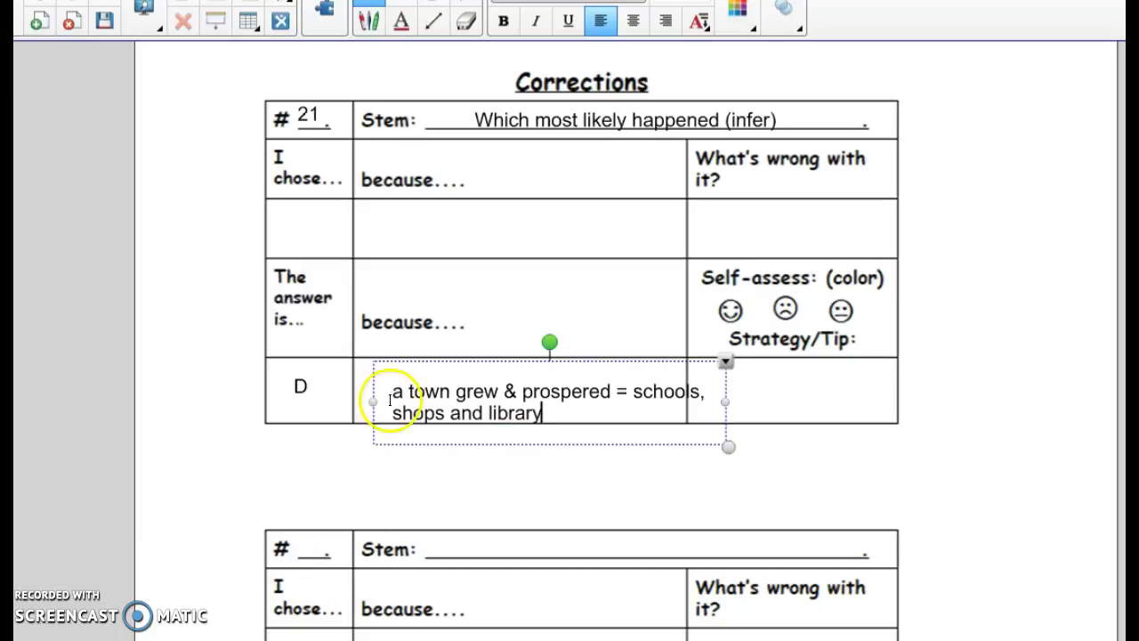
left_click(487, 492)
left_click_drag(501, 400, 460, 376)
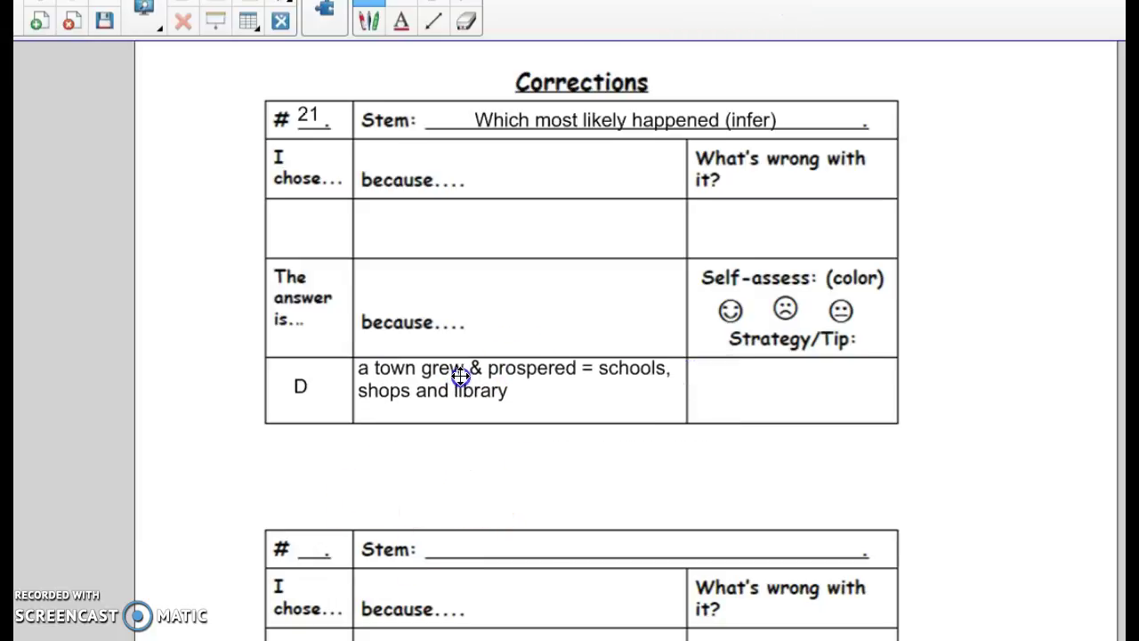
left_click(733, 374)
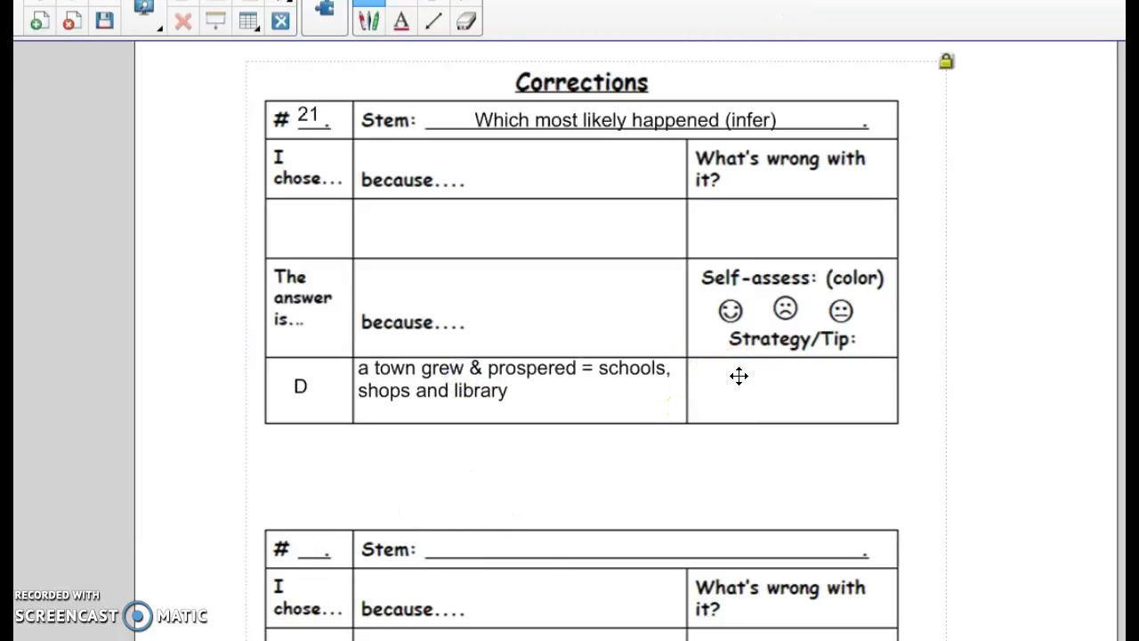
Step: Type the tip 'look back!' and 'infer: Use what you know +' on separate lines in the Strategy/Tip cell
left_click(739, 375)
type("look")
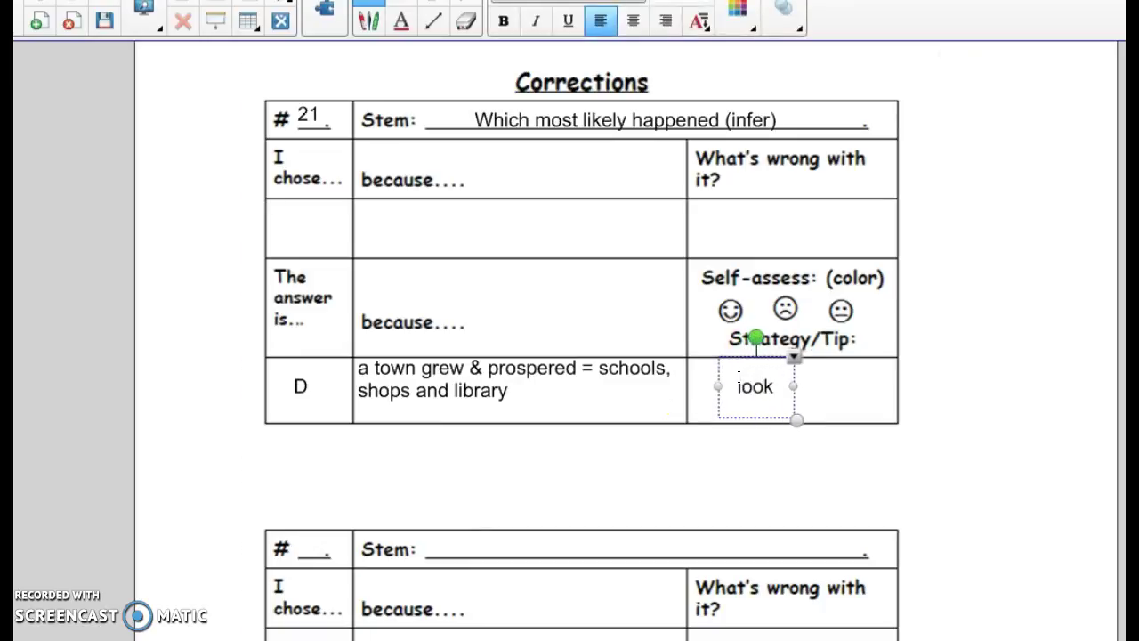
type(" back!")
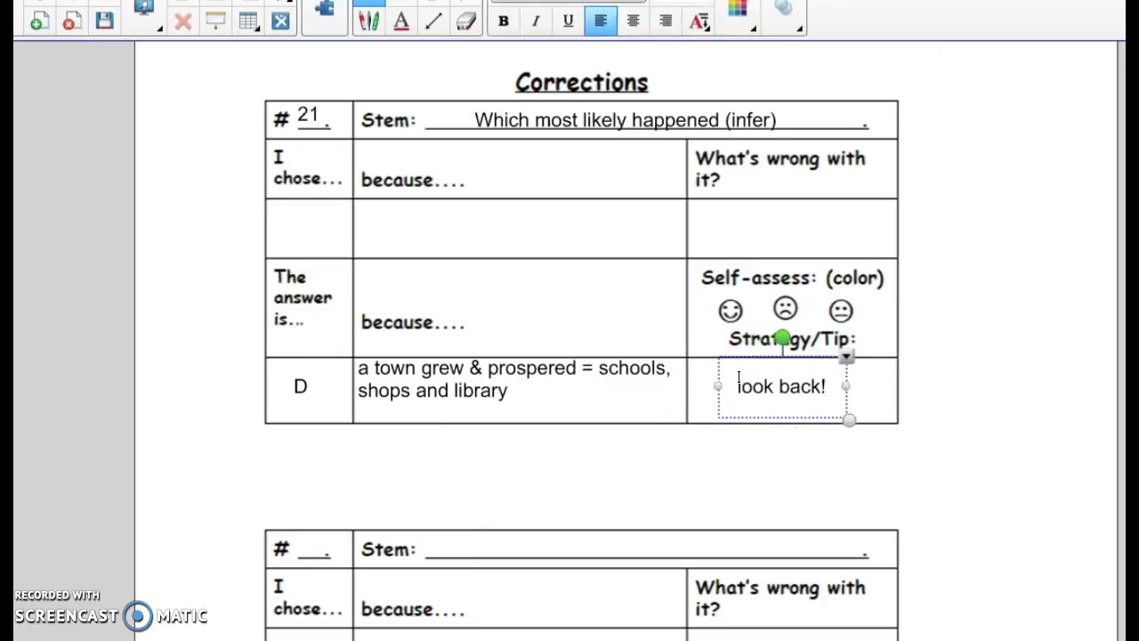
key("Return")
type("infer:")
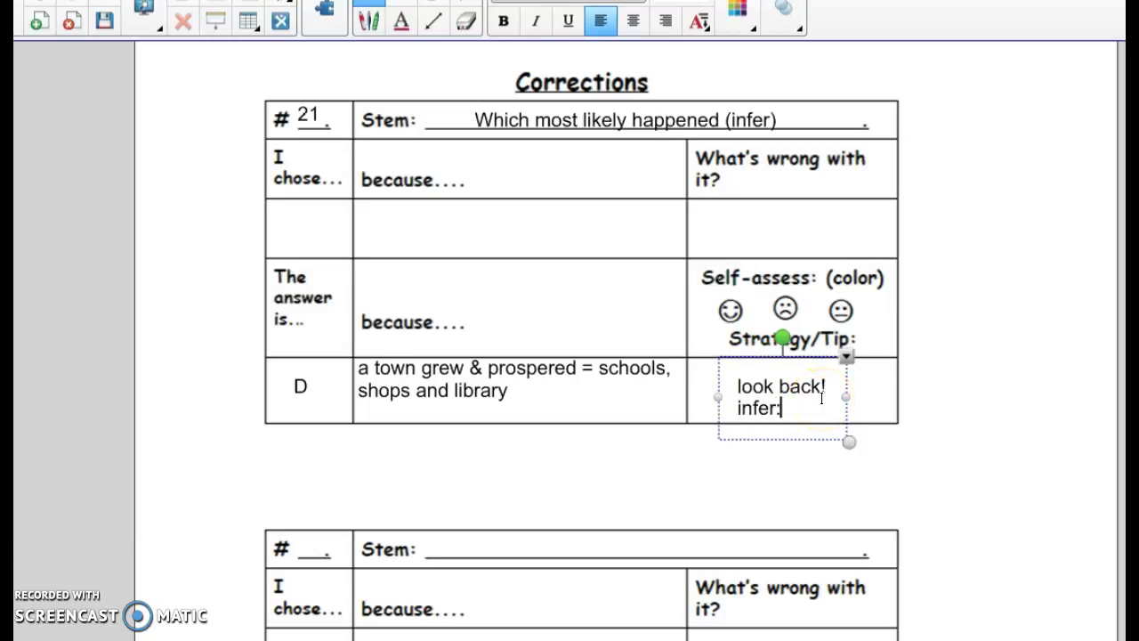
type("  Use whatyou ")
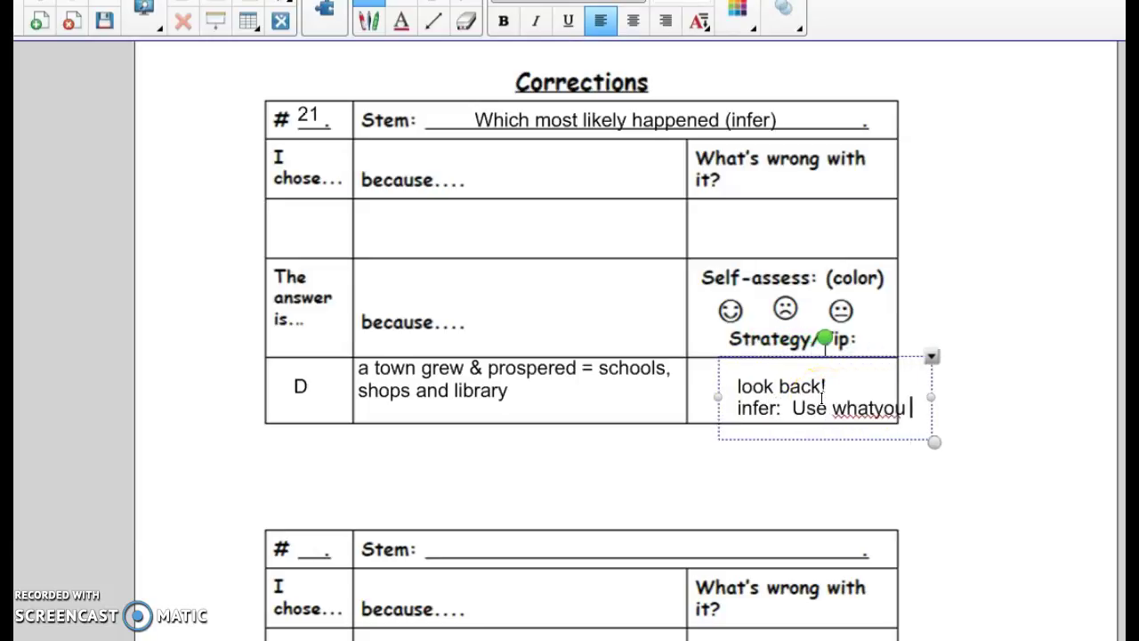
key("BackSpace")
key("BackSpace")
key("BackSpace")
key("BackSpace")
type(" you kno")
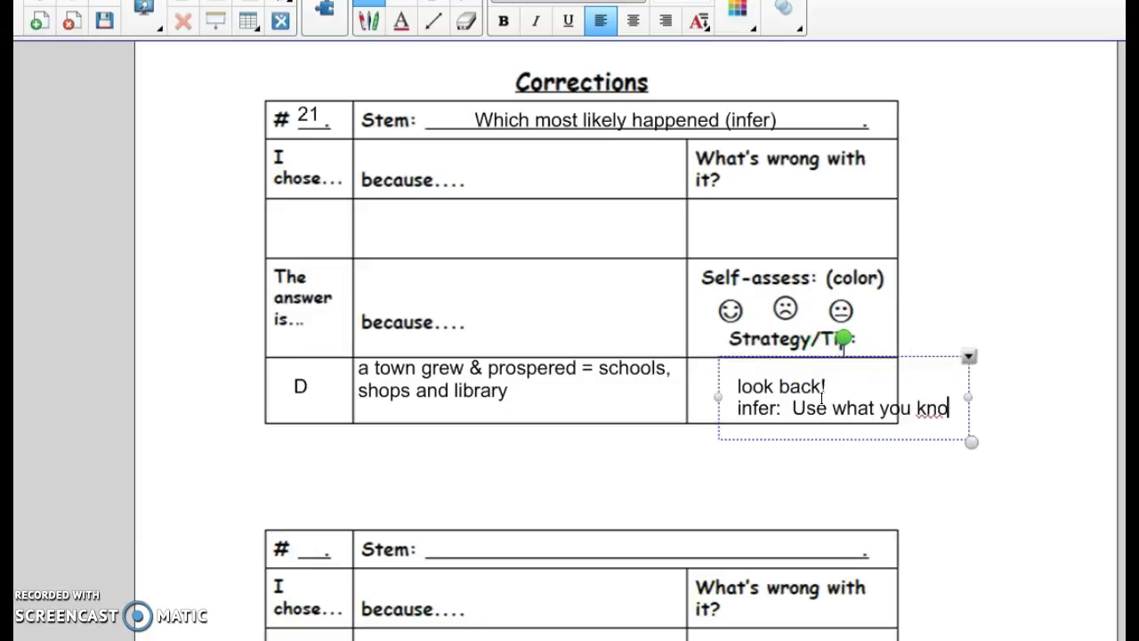
type("w +")
key("Return")
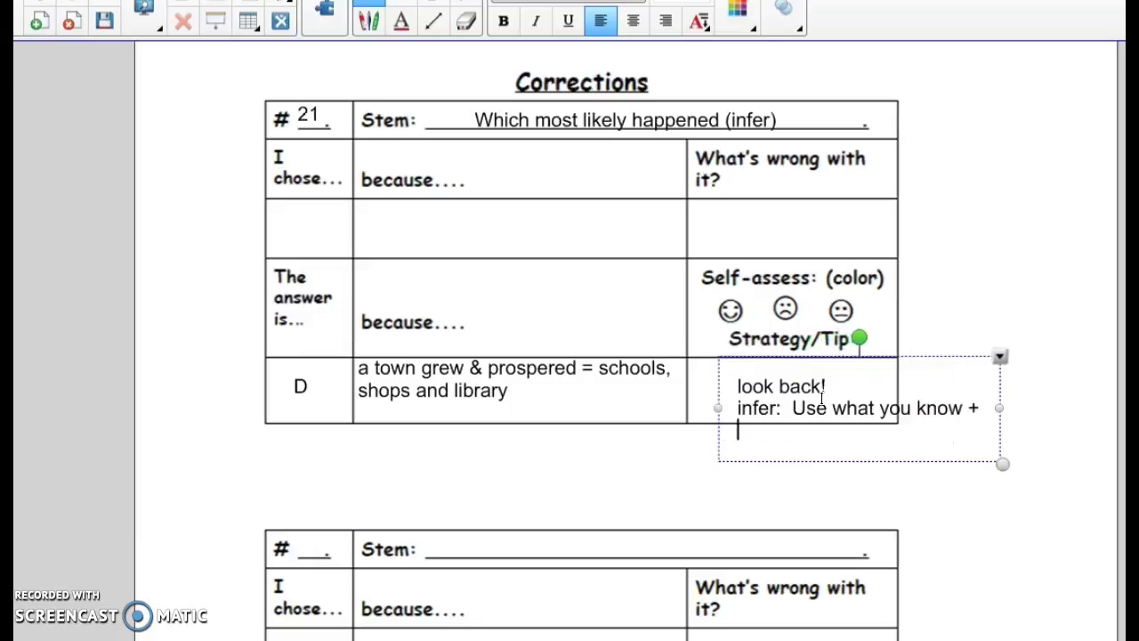